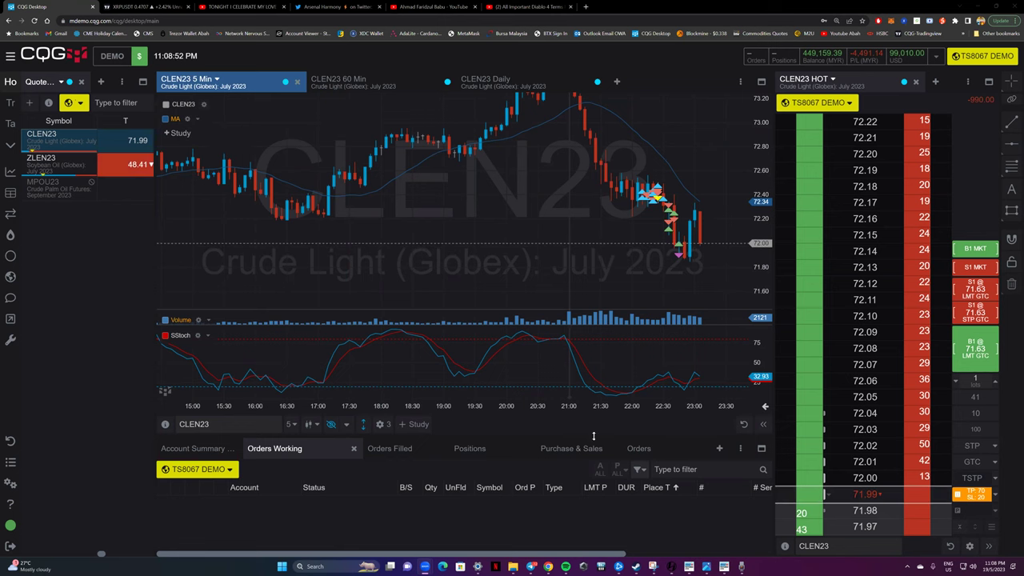
Step: Switch to the GTS trading terminal, dismiss its dialog and activate the Account Info window
{"action": "mouse_move", "coordinate": [706, 566]}
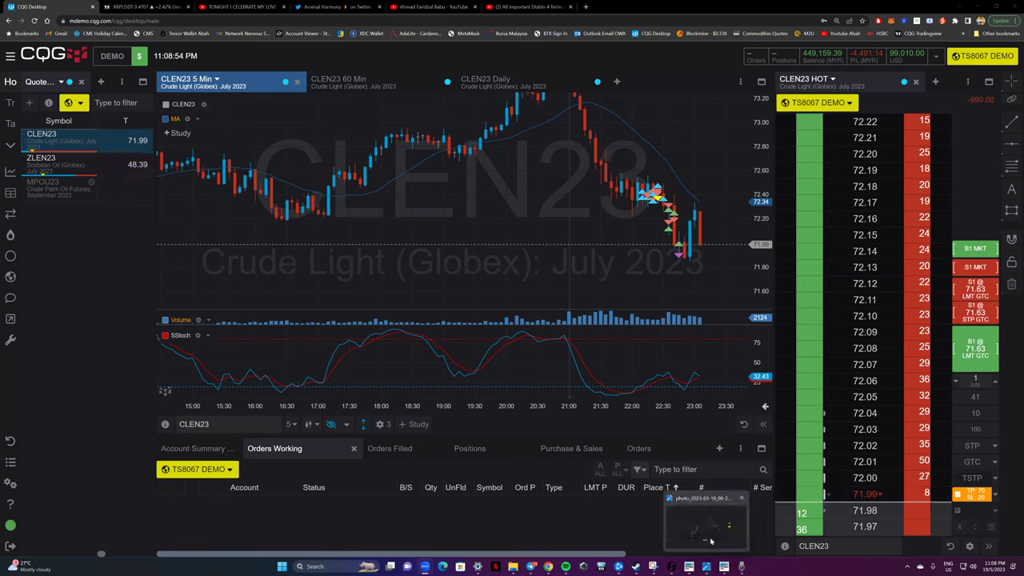
{"action": "mouse_move", "coordinate": [710, 542]}
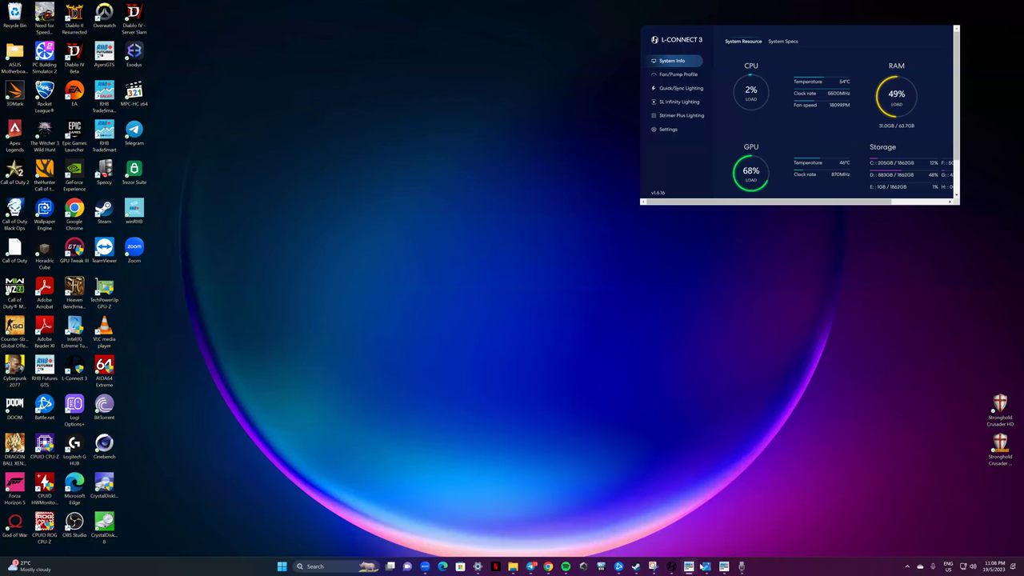
{"action": "left_click", "coordinate": [724, 566]}
{"action": "left_click", "coordinate": [559, 310]}
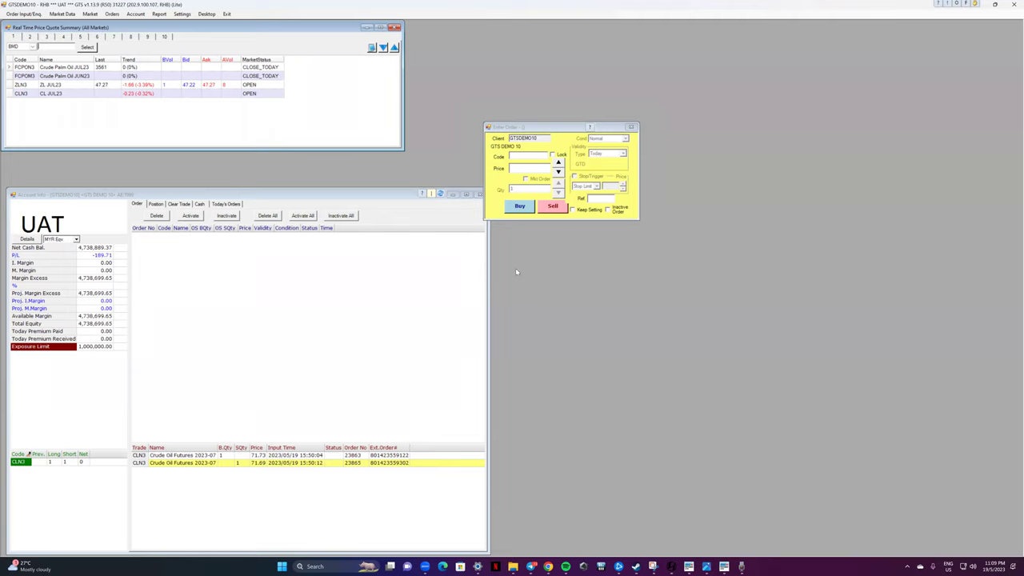
{"action": "left_click", "coordinate": [296, 197]}
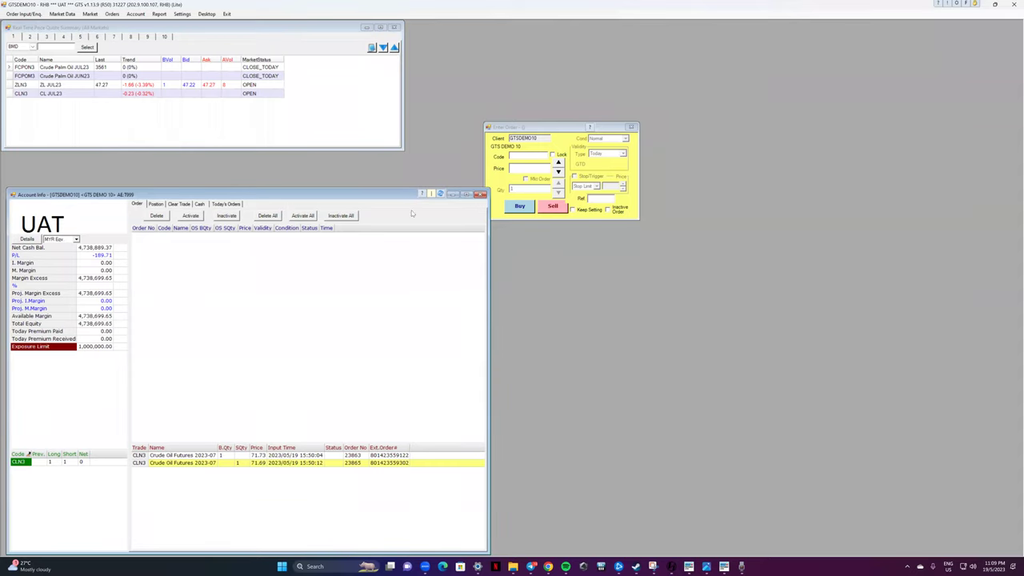
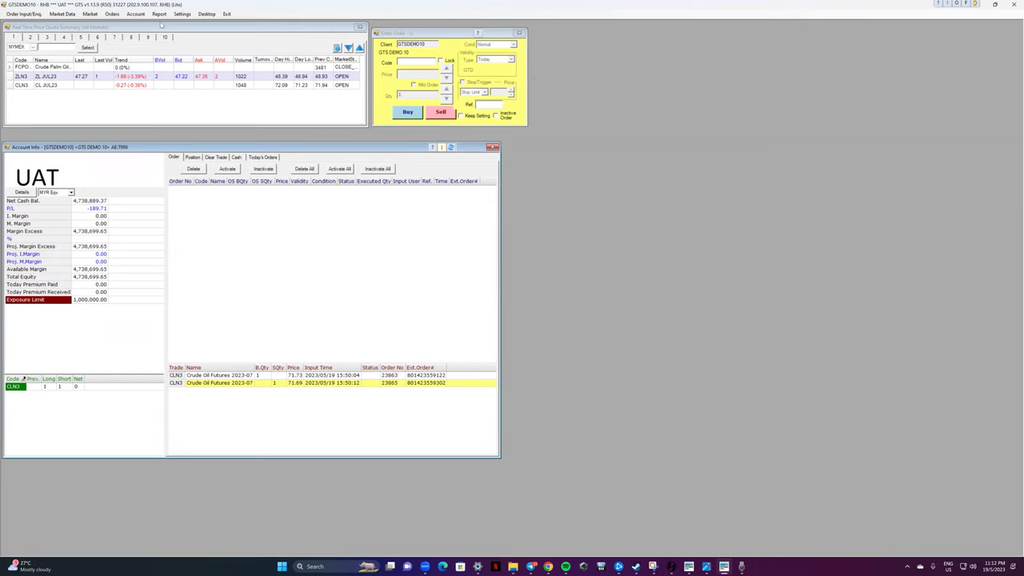
Step: Review the price quote, order entry and account windows, including the account's positions, today's orders and order list
{"action": "left_click", "coordinate": [317, 27]}
{"action": "left_click", "coordinate": [407, 33]}
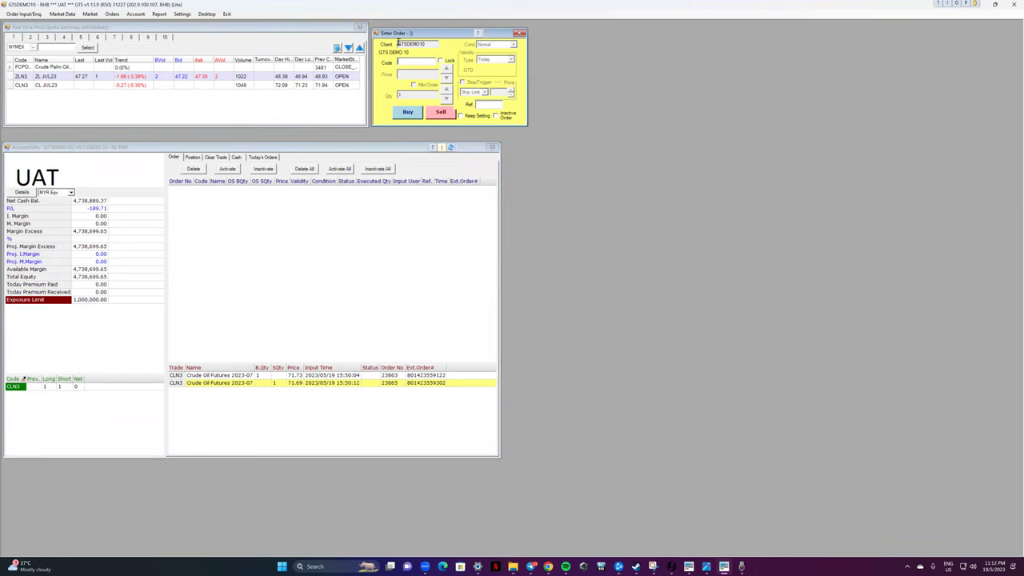
{"action": "left_click", "coordinate": [65, 148]}
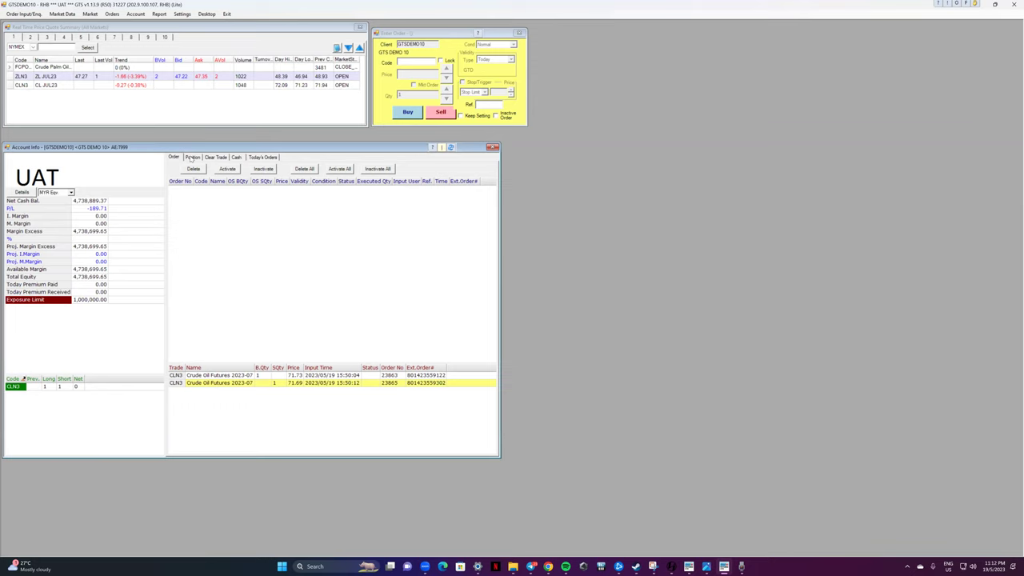
{"action": "left_click", "coordinate": [191, 157]}
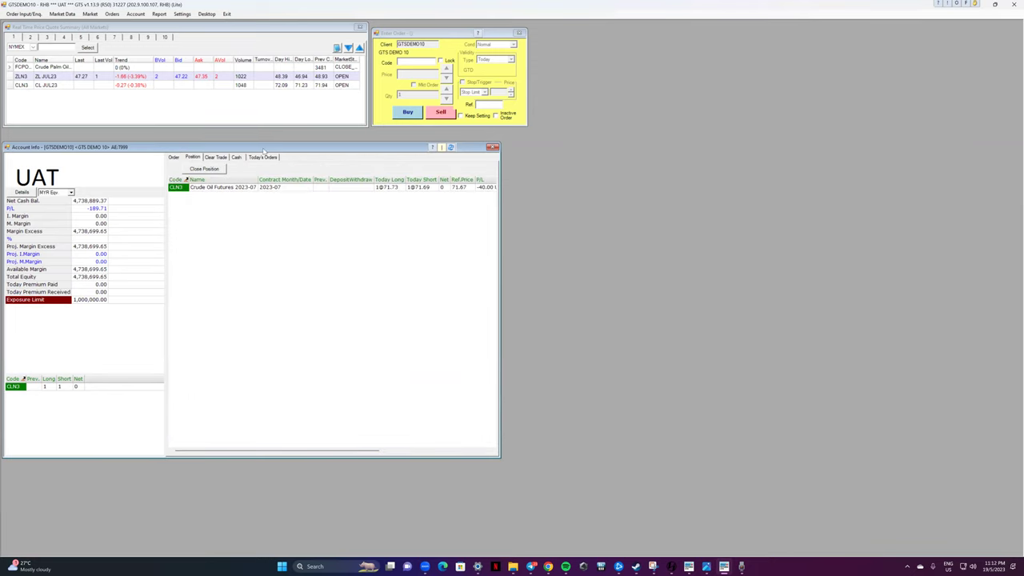
{"action": "left_click", "coordinate": [262, 157]}
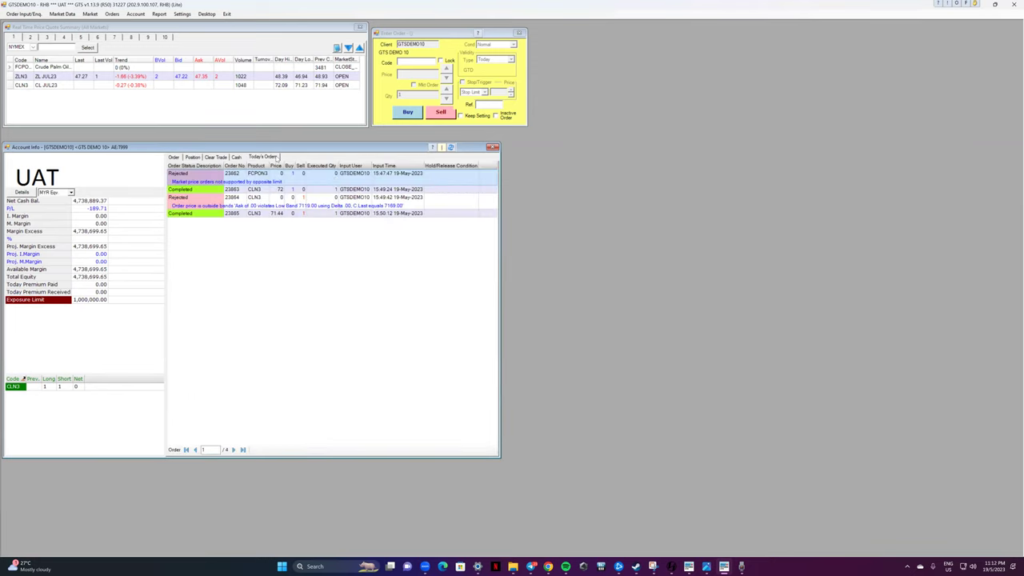
{"action": "left_click", "coordinate": [173, 157]}
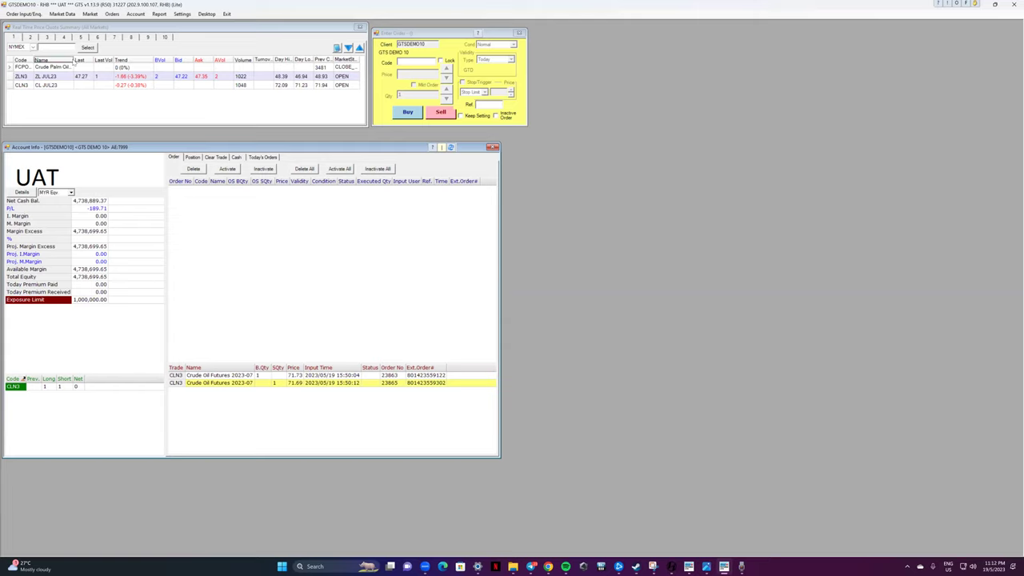
Step: Widen the Code and Name columns of the price quote summary to fit their full contents
{"action": "left_click_drag", "start_coordinate": [78, 61], "coordinate": [84, 61]}
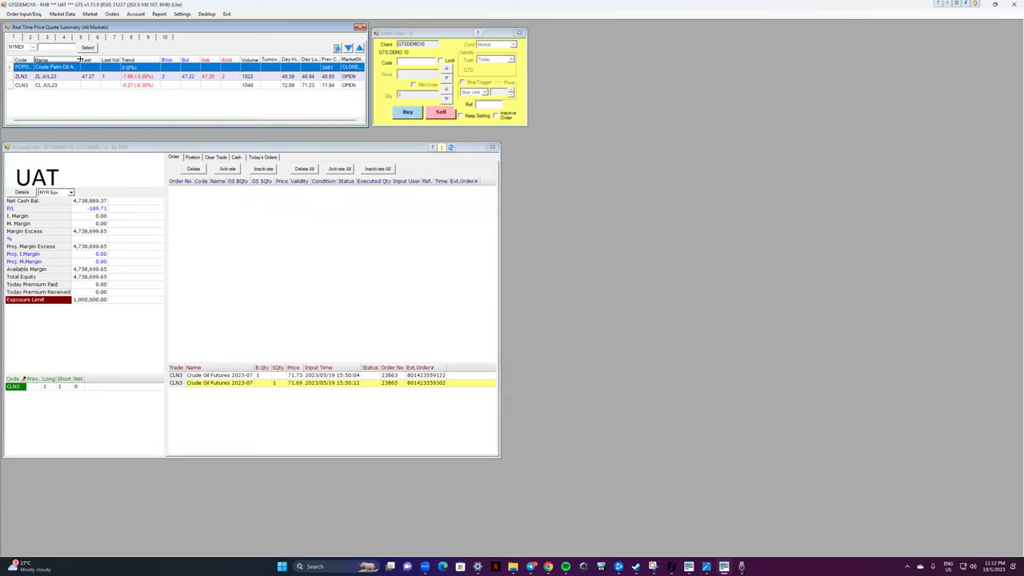
{"action": "double_click", "coordinate": [80, 60]}
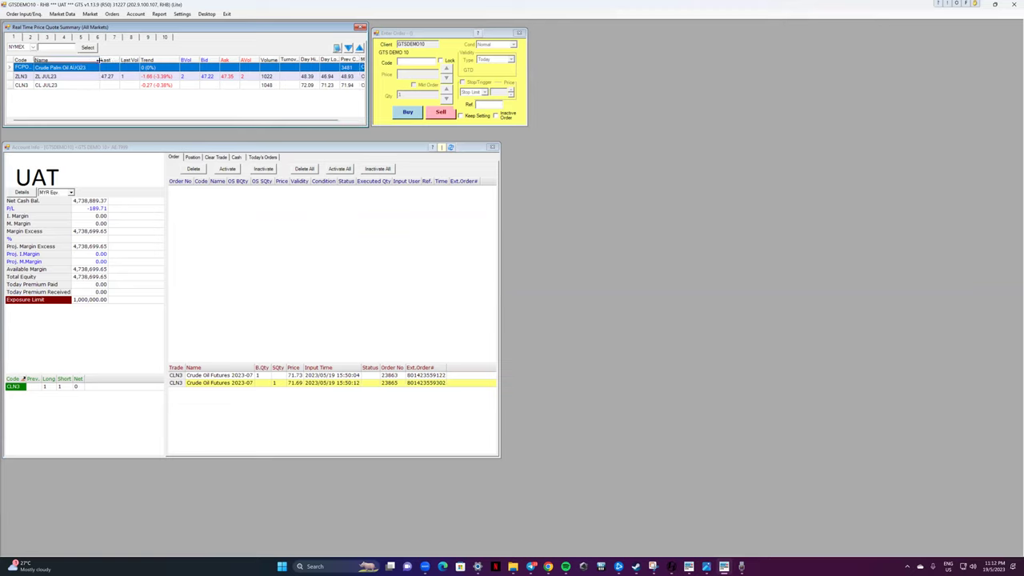
{"action": "double_click", "coordinate": [45, 61]}
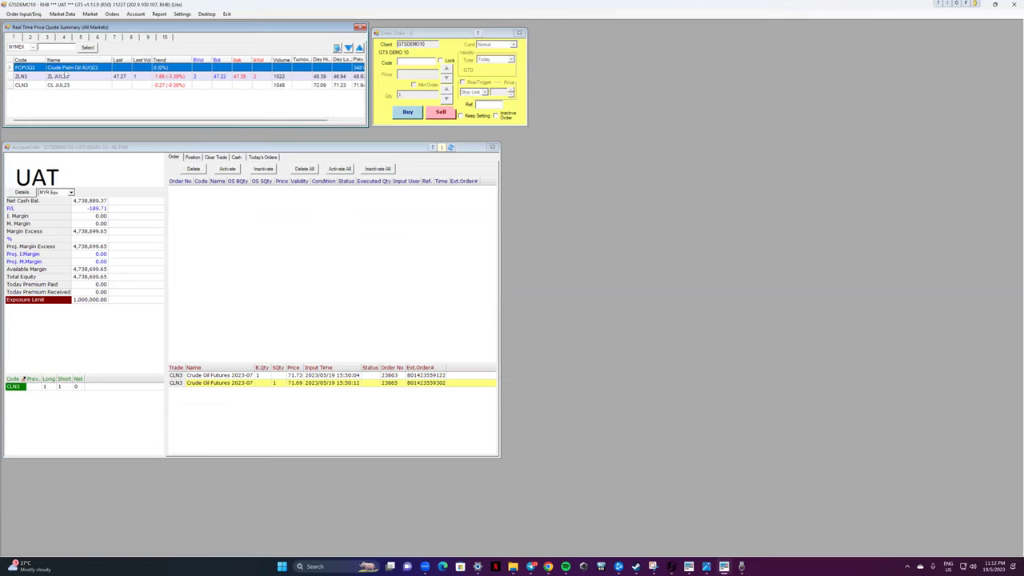
Step: Open the NextView technical chart for Crude Palm Oil AUG23, postponing the Java update, running the chart application and placing its window beside Account Info
{"action": "right_click", "coordinate": [70, 70]}
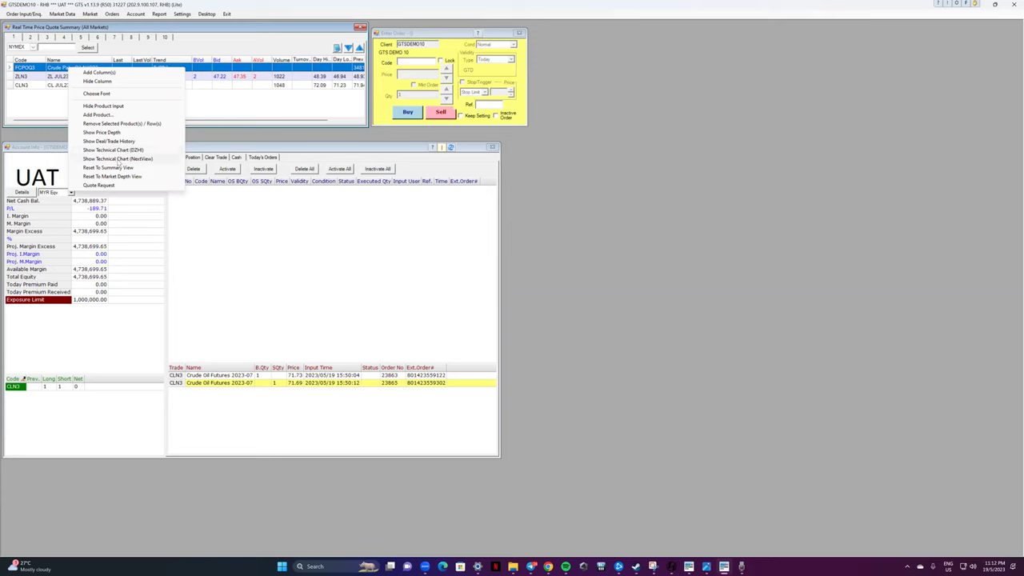
{"action": "left_click", "coordinate": [118, 159]}
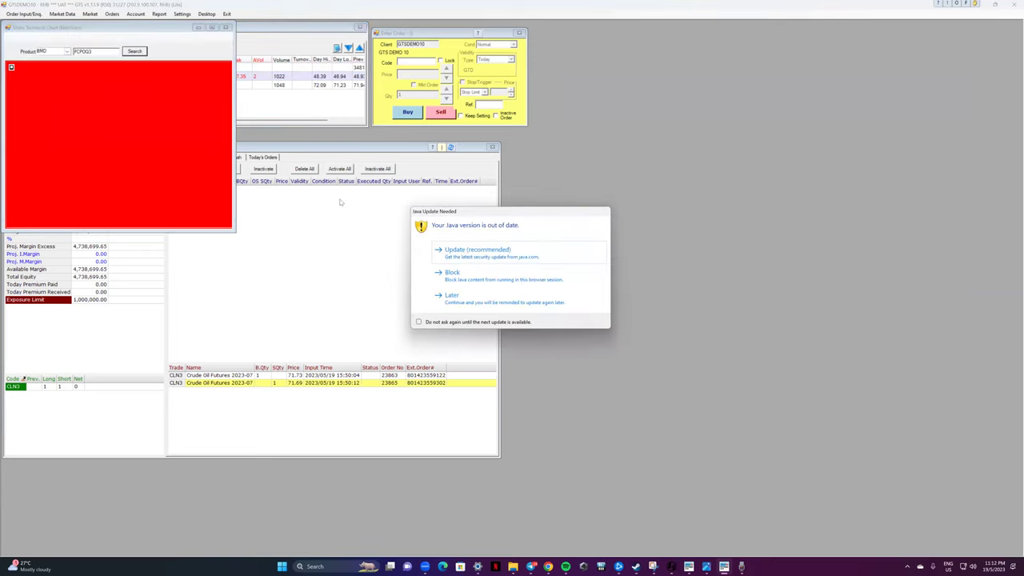
{"action": "left_click", "coordinate": [466, 302]}
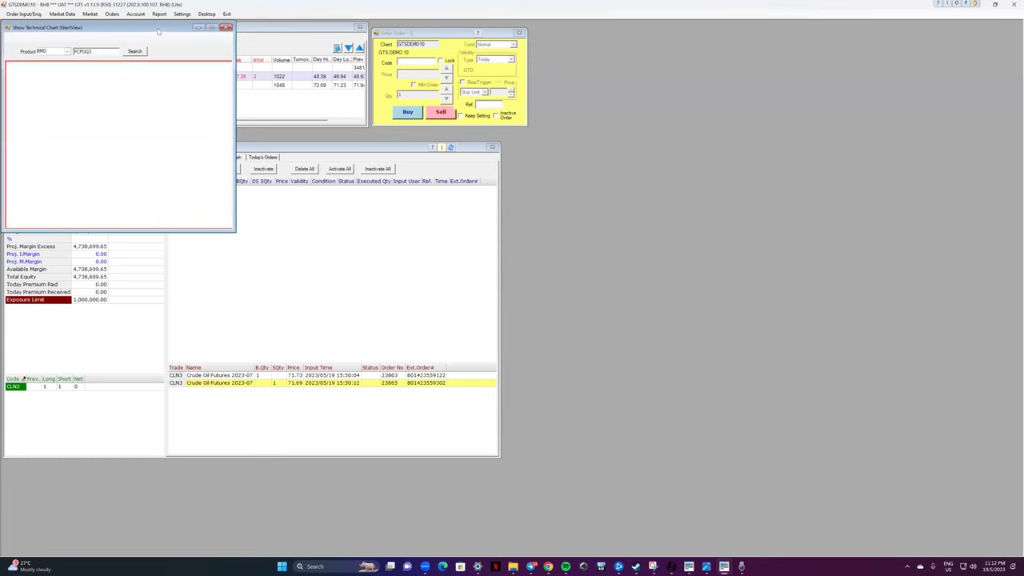
{"action": "left_click_drag", "start_coordinate": [158, 32], "coordinate": [665, 149]}
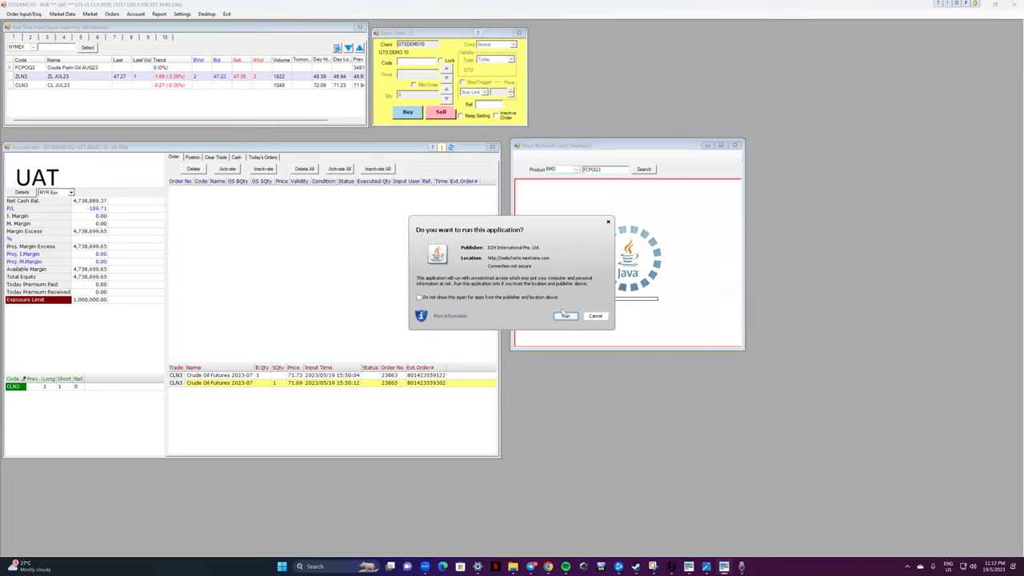
{"action": "left_click", "coordinate": [560, 317]}
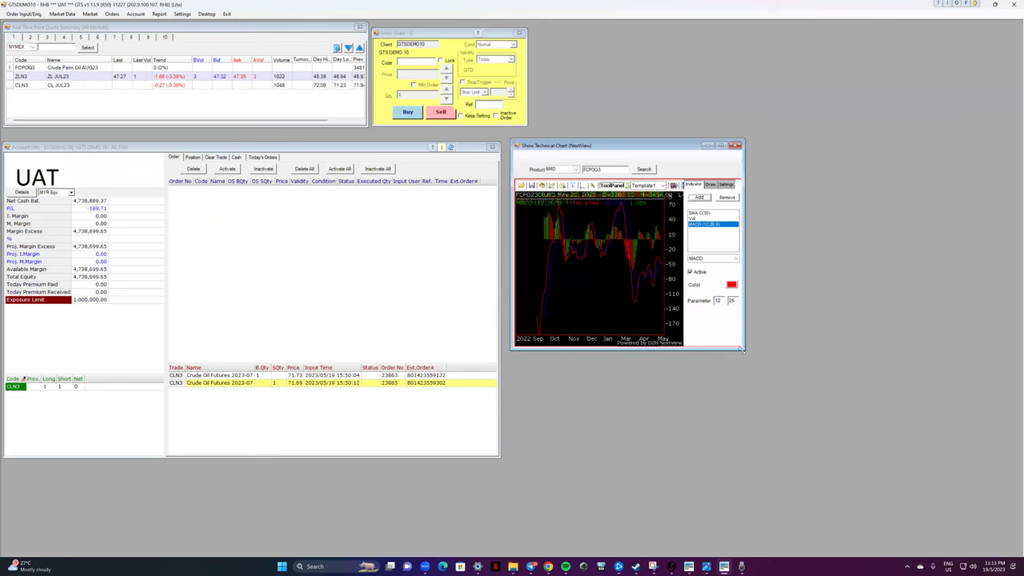
Step: Enlarge the Crude Palm Oil chart window and choose the 30-minute chart interval
{"action": "left_click_drag", "start_coordinate": [741, 350], "coordinate": [869, 472]}
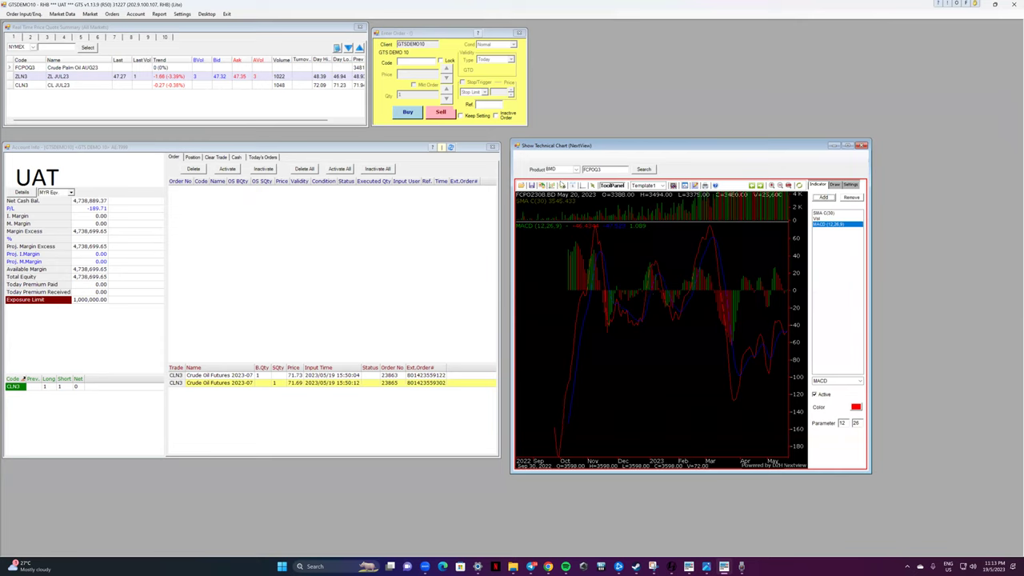
{"action": "left_click", "coordinate": [563, 186]}
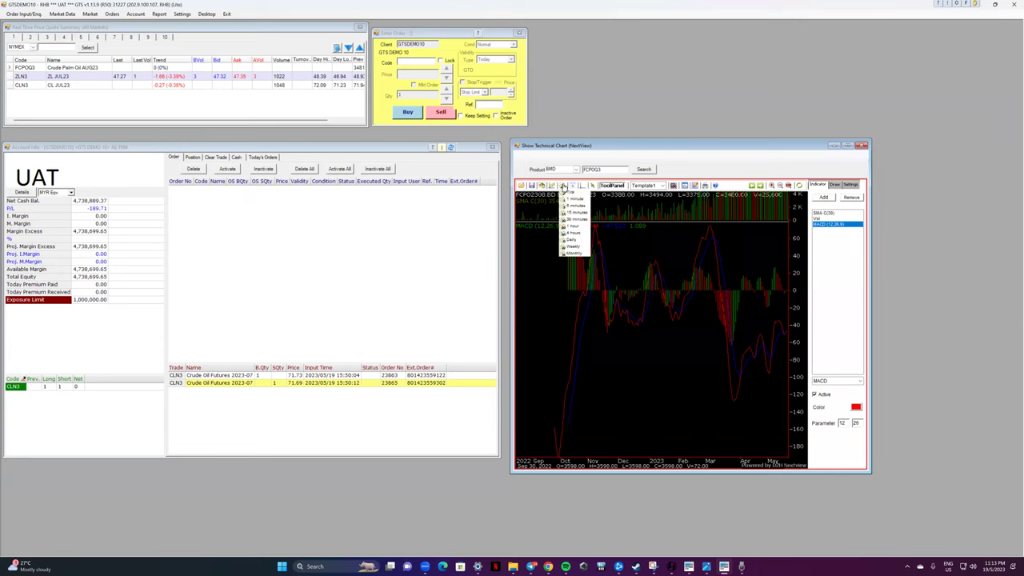
{"action": "left_click", "coordinate": [562, 220]}
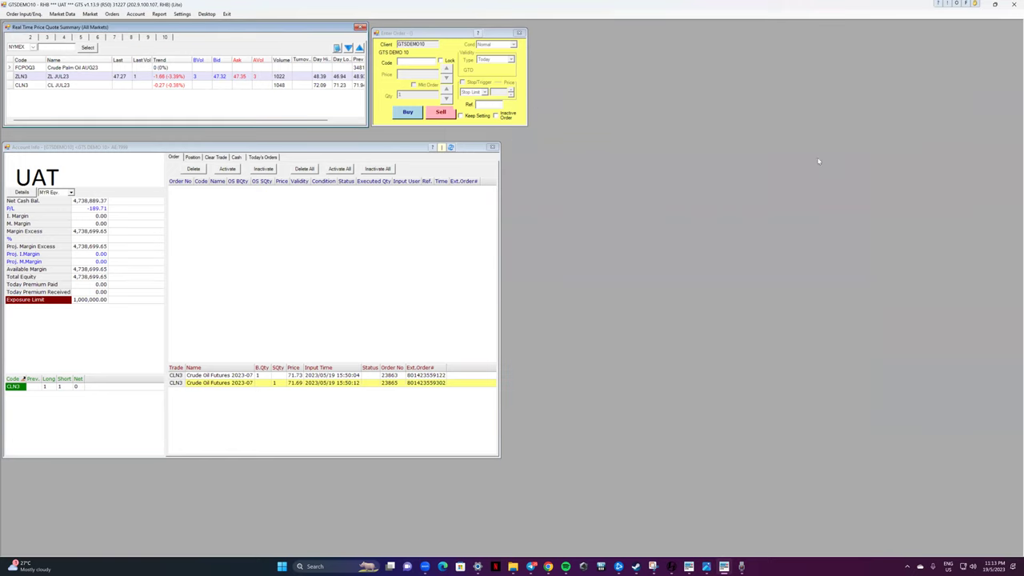
Step: Try to open the DZHI technical chart for ZL JUL23, CL JUL23 and Crude Palm Oil AUG23
{"action": "right_click", "coordinate": [80, 76]}
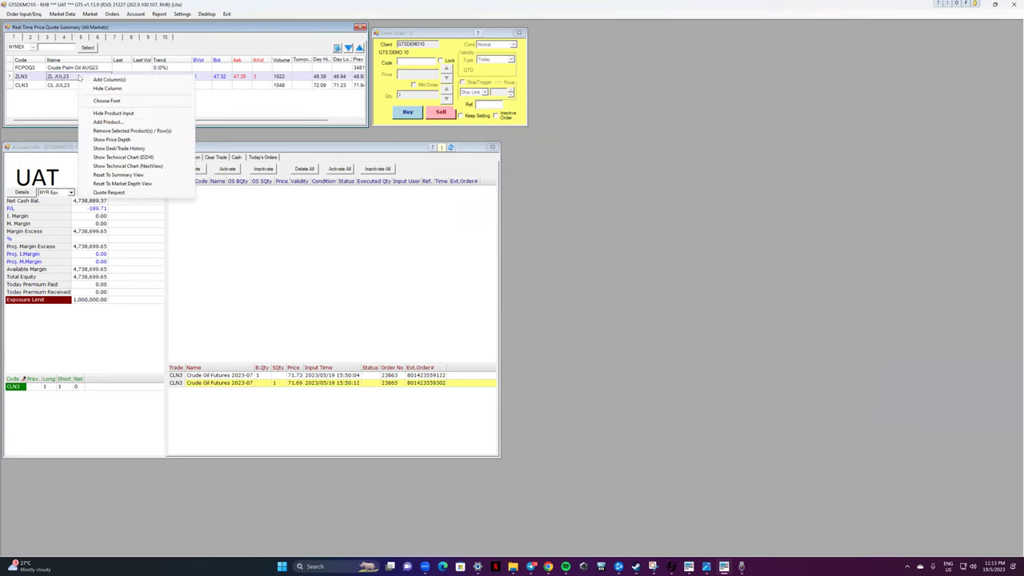
{"action": "left_click", "coordinate": [109, 157]}
{"action": "left_click", "coordinate": [568, 308]}
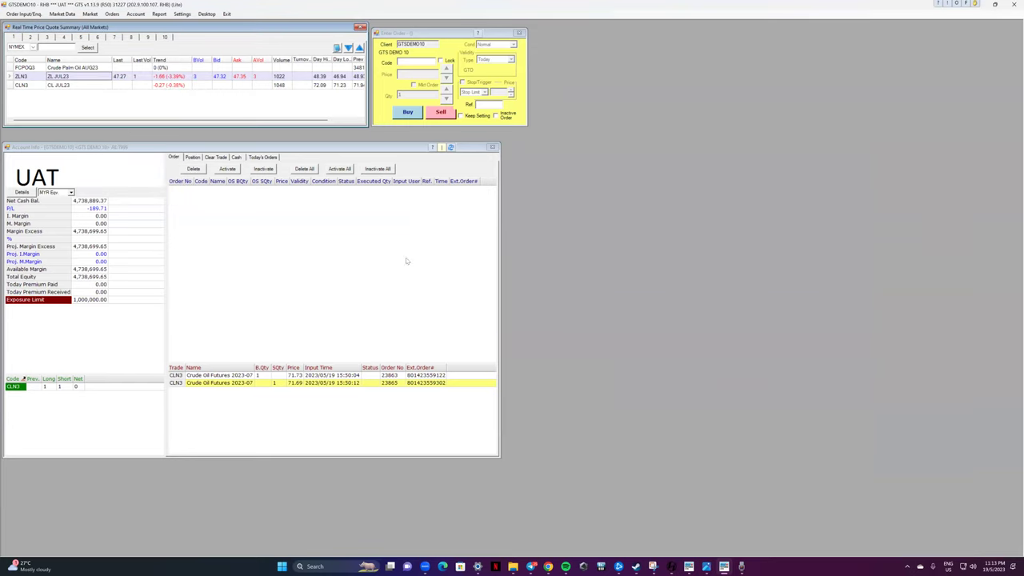
{"action": "left_click", "coordinate": [65, 86]}
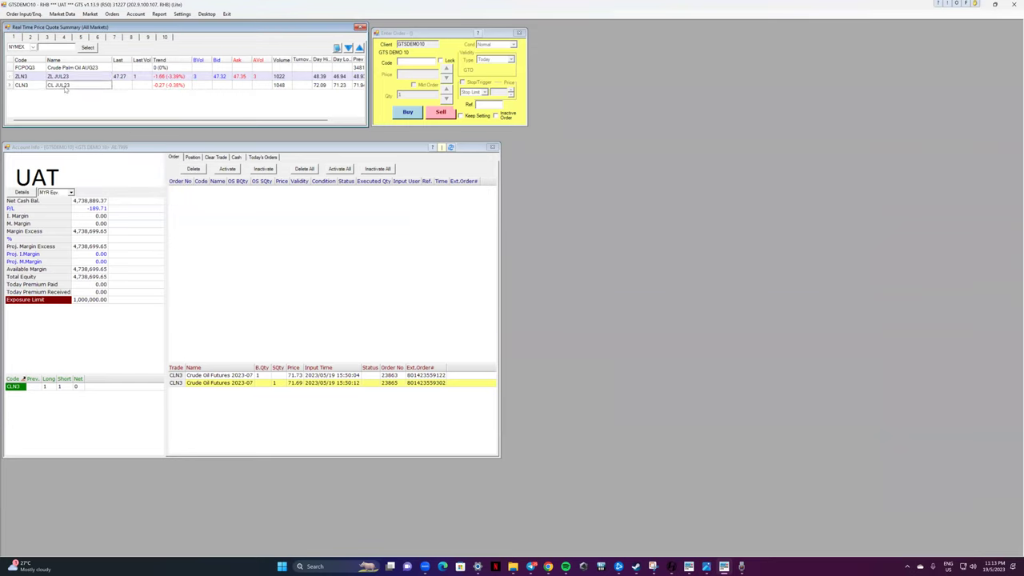
{"action": "right_click", "coordinate": [65, 90]}
{"action": "left_click", "coordinate": [100, 169]}
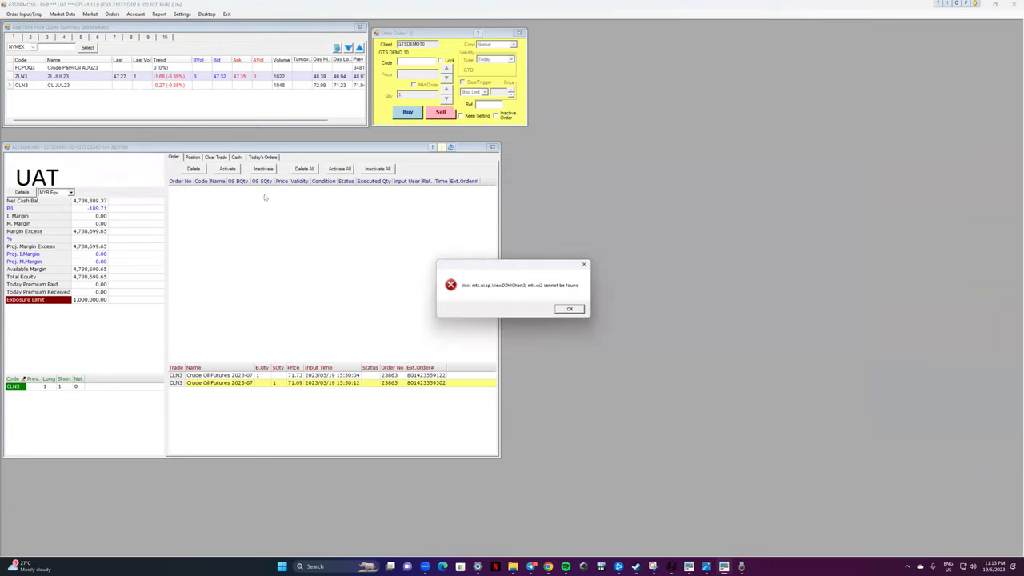
{"action": "left_click", "coordinate": [568, 309]}
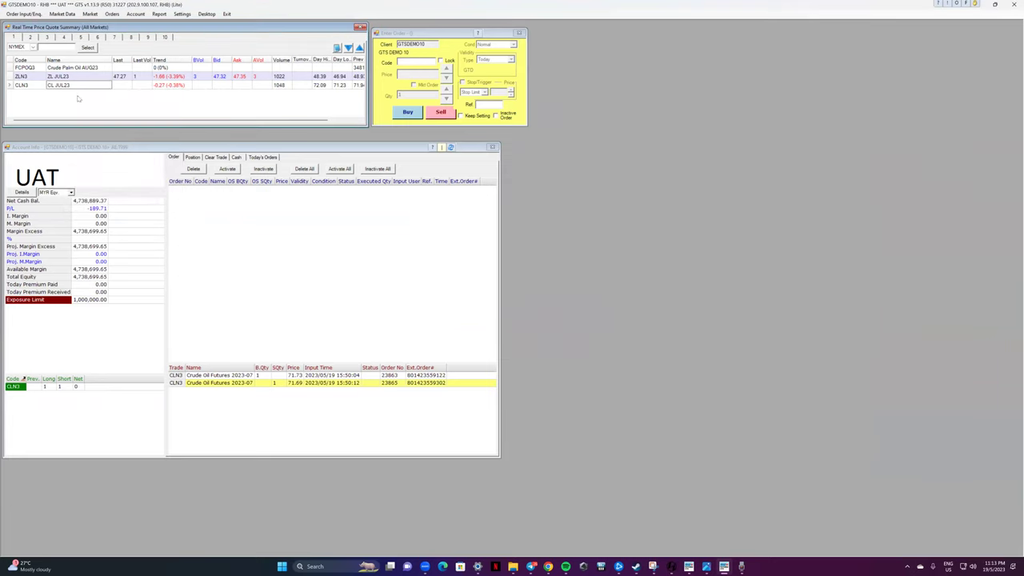
{"action": "right_click", "coordinate": [84, 69]}
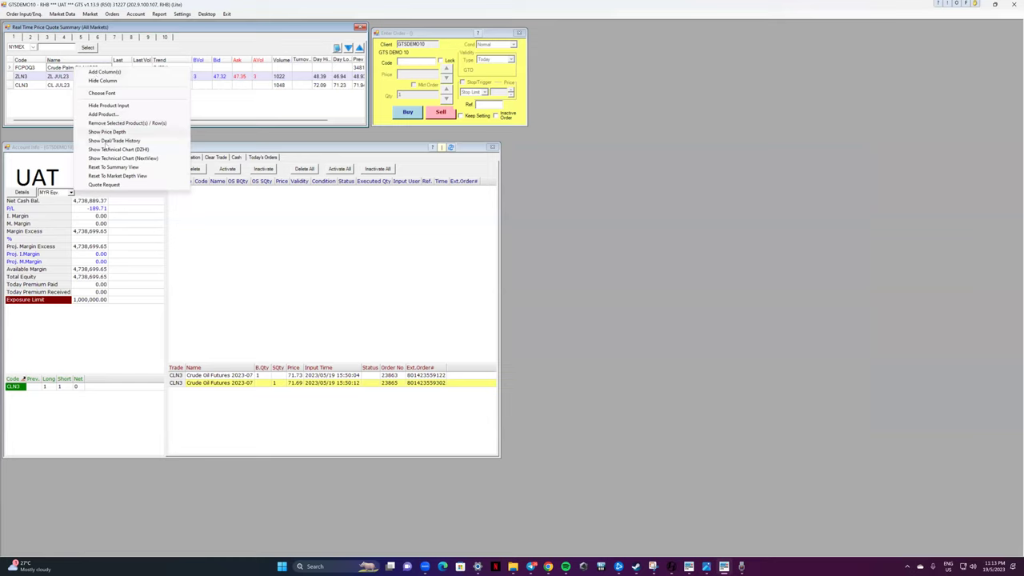
{"action": "left_click", "coordinate": [106, 150]}
{"action": "left_click", "coordinate": [568, 309]}
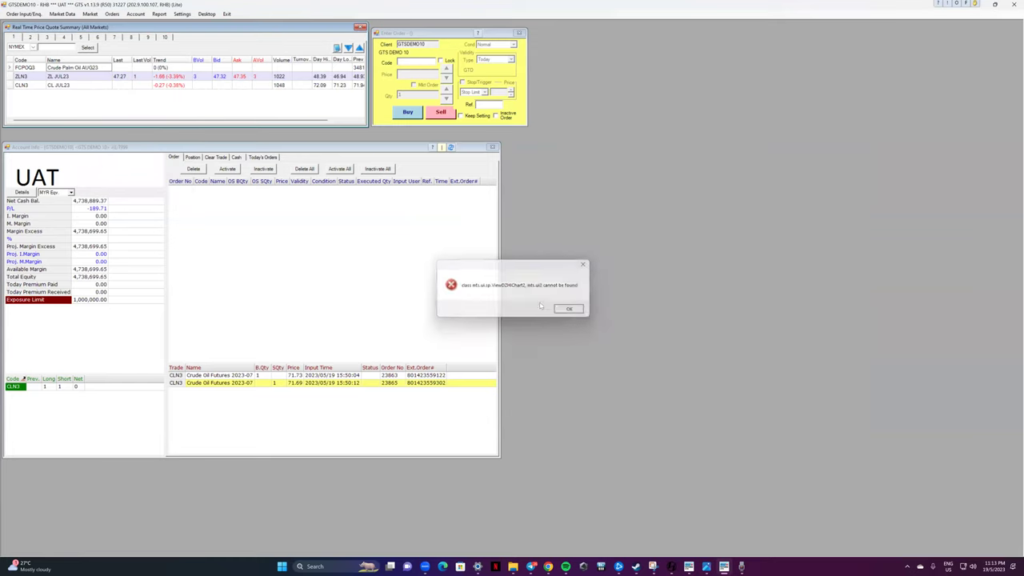
Step: Open the NextView technical chart for ZL JUL23, allow its Java application to run and place the window beside Account Info
{"action": "right_click", "coordinate": [60, 77]}
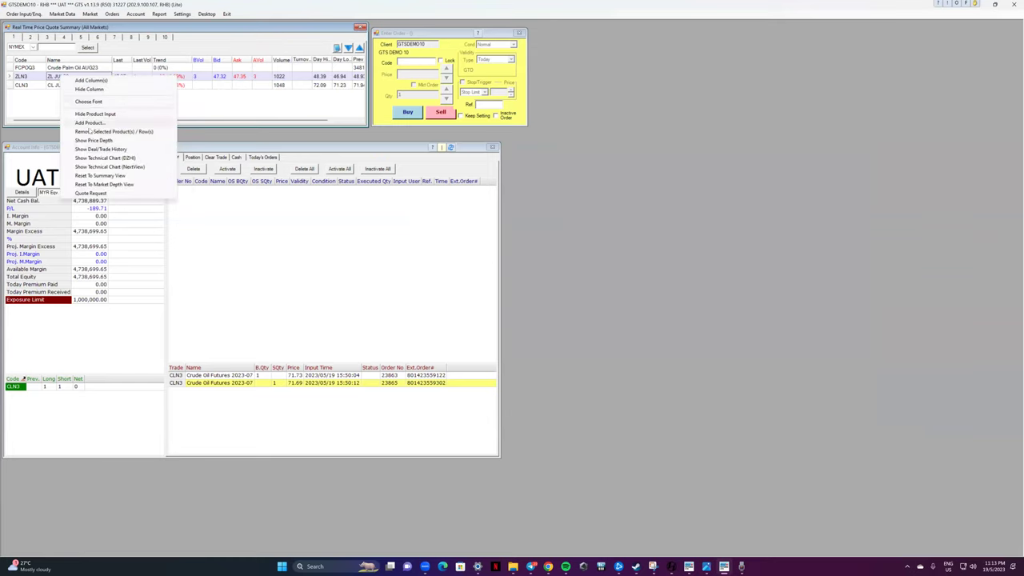
{"action": "left_click", "coordinate": [96, 166]}
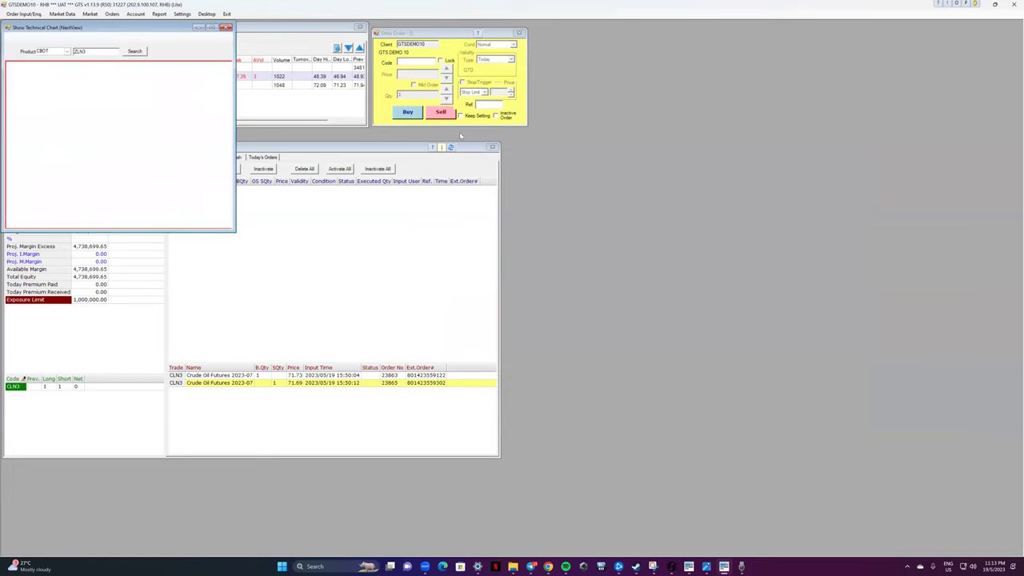
{"action": "left_click", "coordinate": [555, 320]}
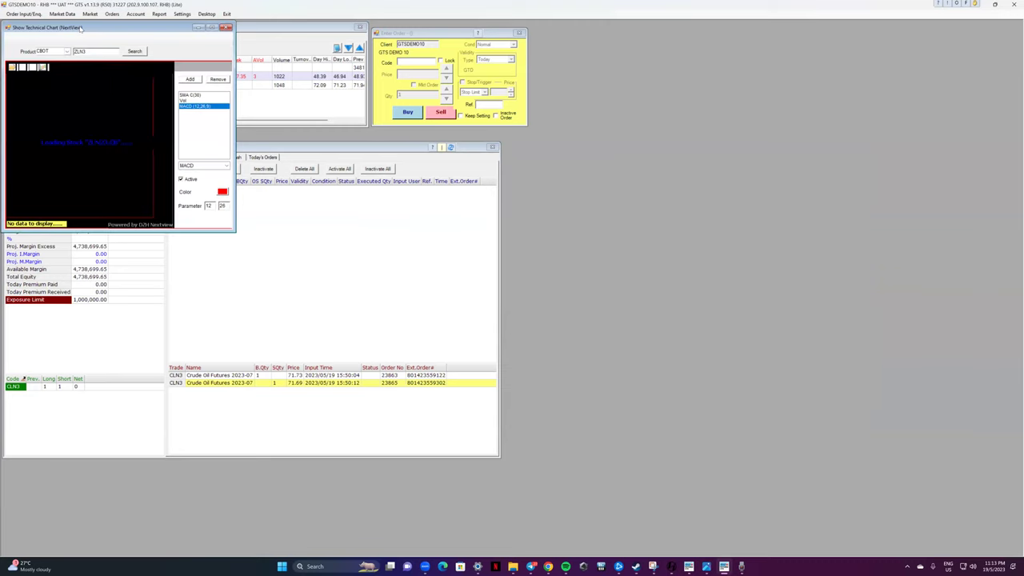
{"action": "left_click_drag", "start_coordinate": [583, 146], "coordinate": [589, 145]}
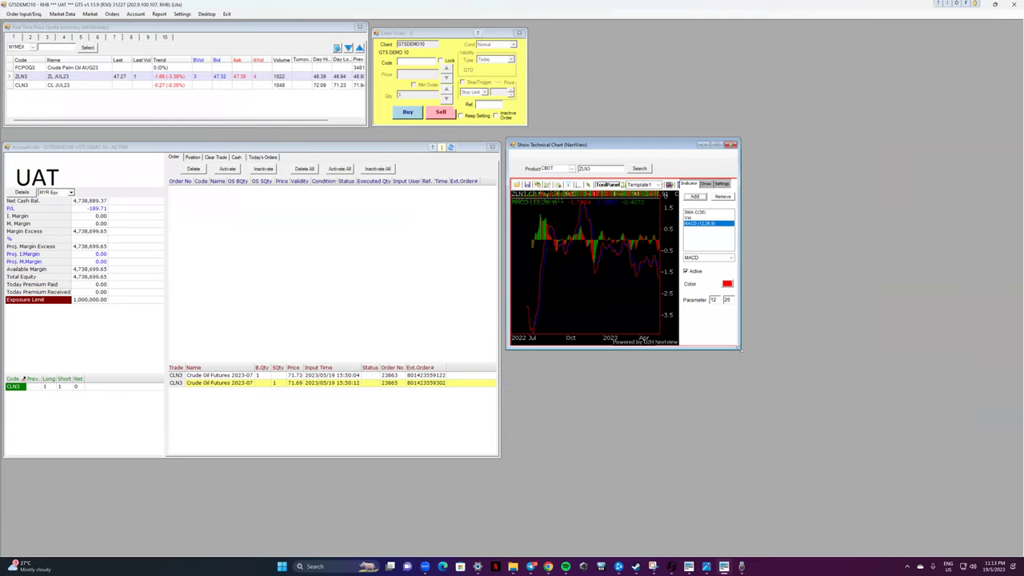
Step: Enlarge the ZLN3 chart window and remove the Vol and MACD indicators, keeping only SMA C(30)
{"action": "left_click_drag", "start_coordinate": [739, 348], "coordinate": [786, 473]}
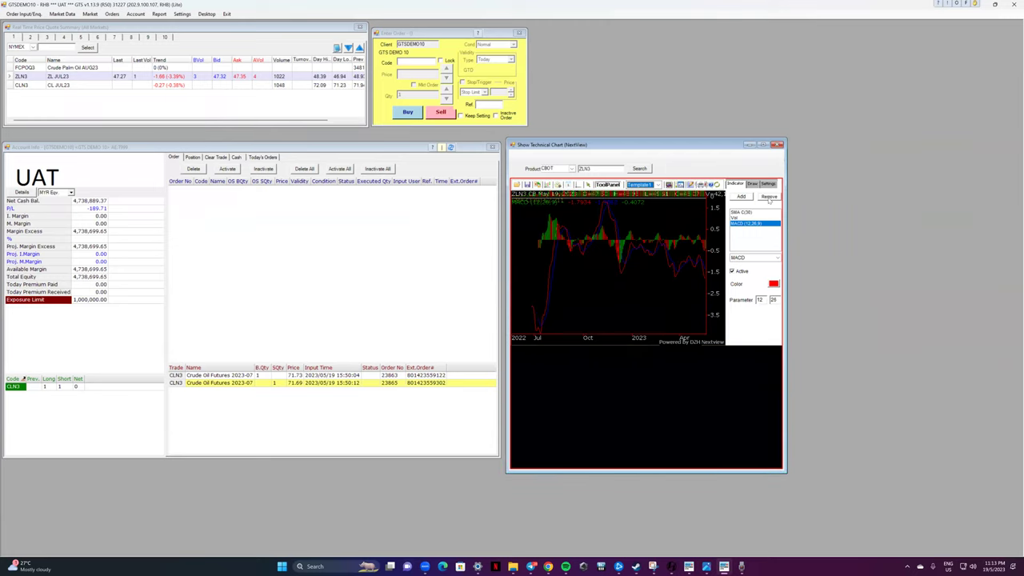
{"action": "left_click", "coordinate": [751, 218]}
{"action": "left_click", "coordinate": [766, 196]}
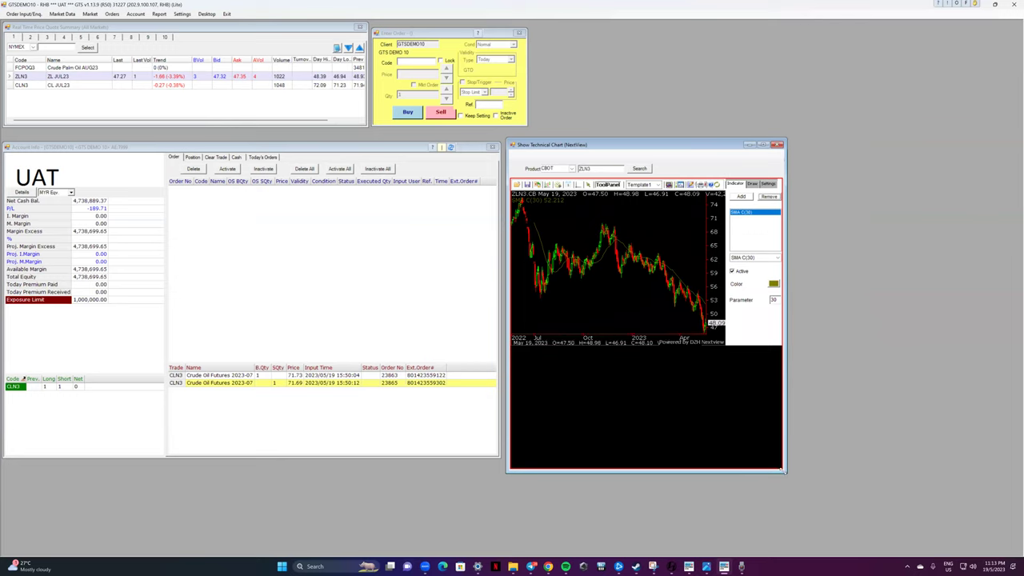
{"action": "left_click_drag", "start_coordinate": [786, 473], "coordinate": [842, 467]}
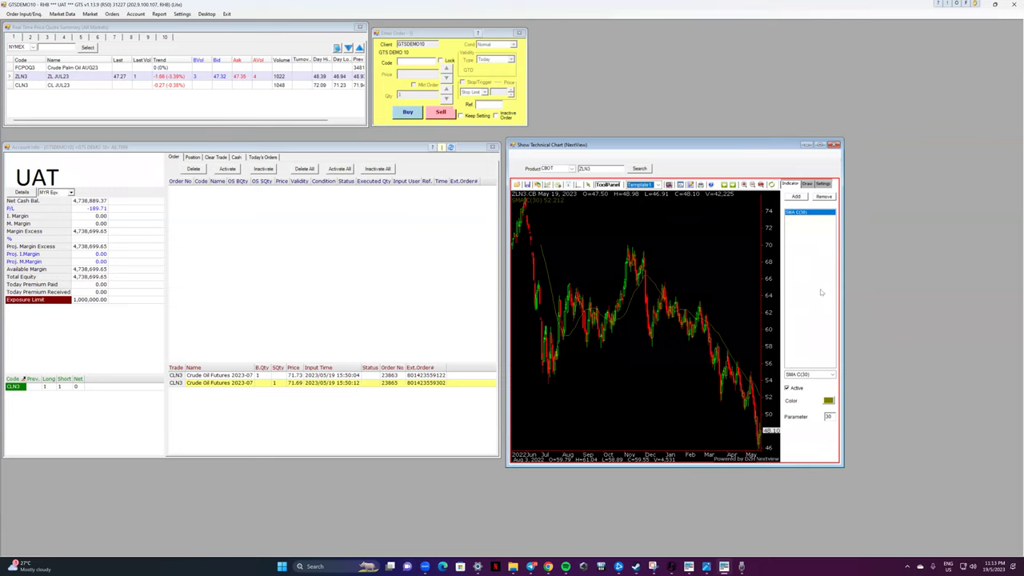
Step: Switch the ZLN3 chart to the 1-hour interval and leave empty space after the latest candles
{"action": "left_click", "coordinate": [558, 184]}
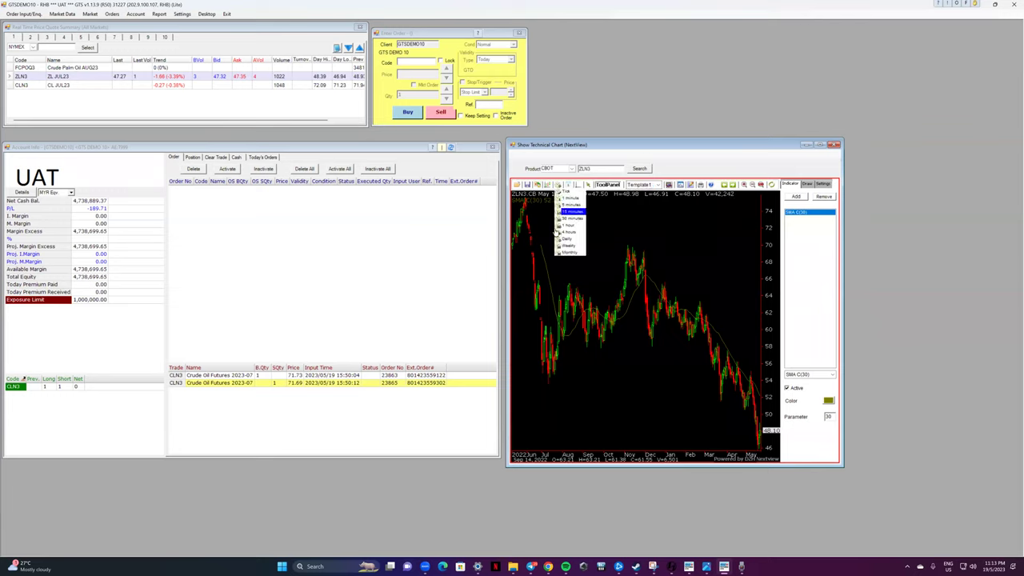
{"action": "left_click", "coordinate": [563, 238]}
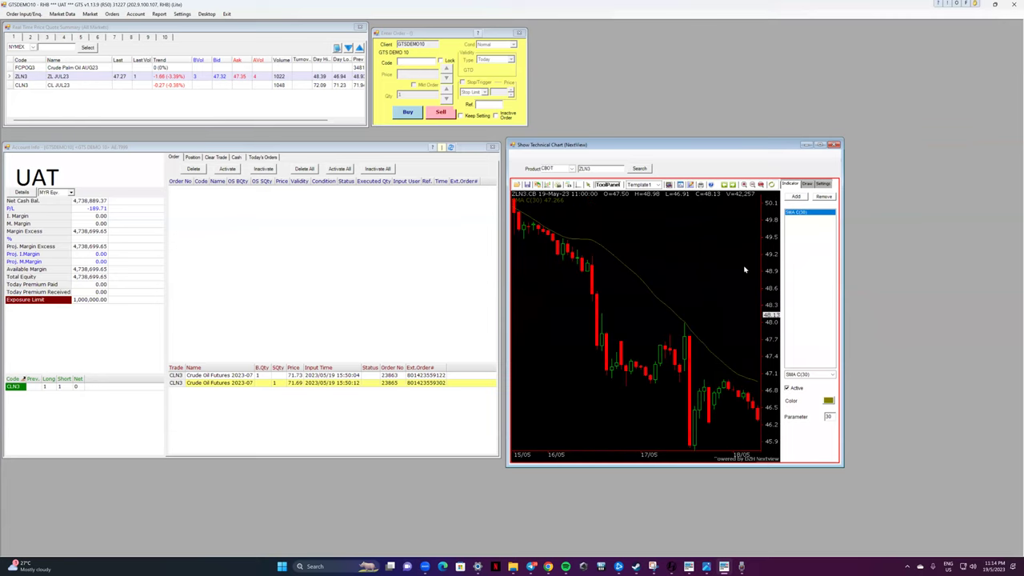
{"action": "scroll", "coordinate": [722, 269], "scroll_direction": "down", "scroll_amount": 3}
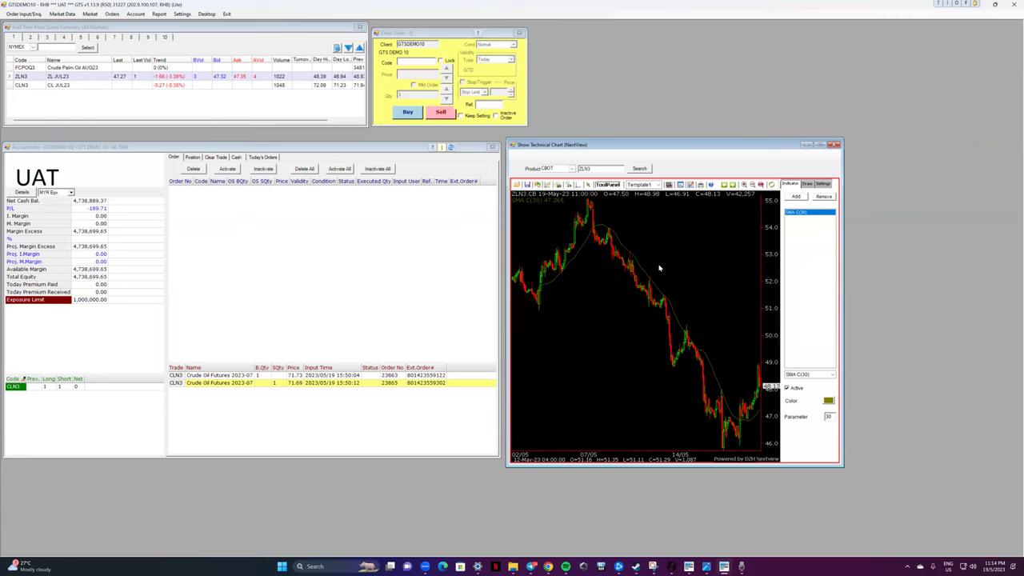
{"action": "left_click", "coordinate": [733, 185]}
{"action": "left_click", "coordinate": [732, 185]}
{"action": "left_click", "coordinate": [733, 184]}
{"action": "left_click", "coordinate": [732, 185]}
{"action": "left_click", "coordinate": [732, 185]}
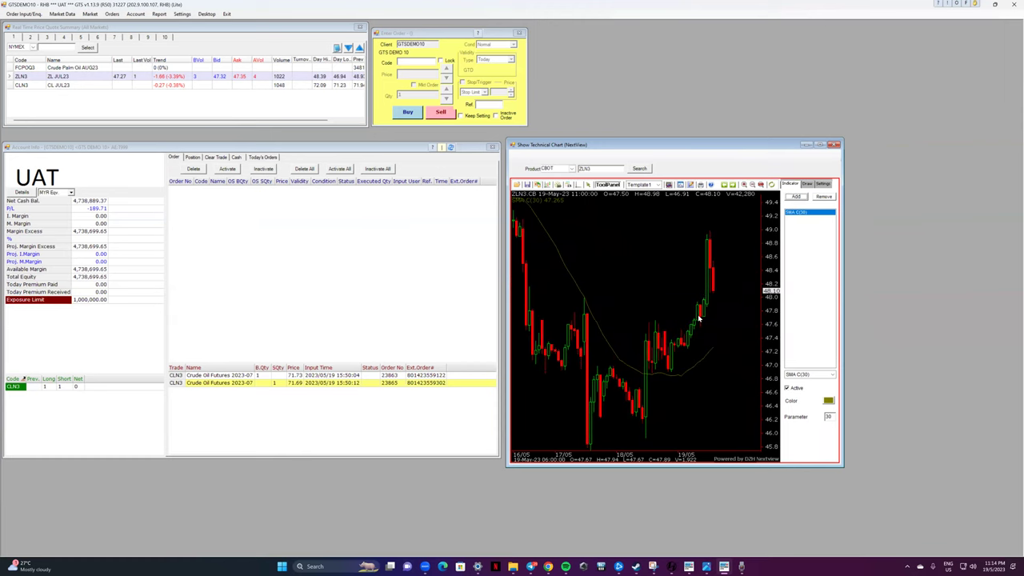
Step: Choose Trend Lines as the drawing type and draw a short line beside the latest ZLN3 candles, from about 48.2 to 47.8
{"action": "left_click", "coordinate": [801, 203]}
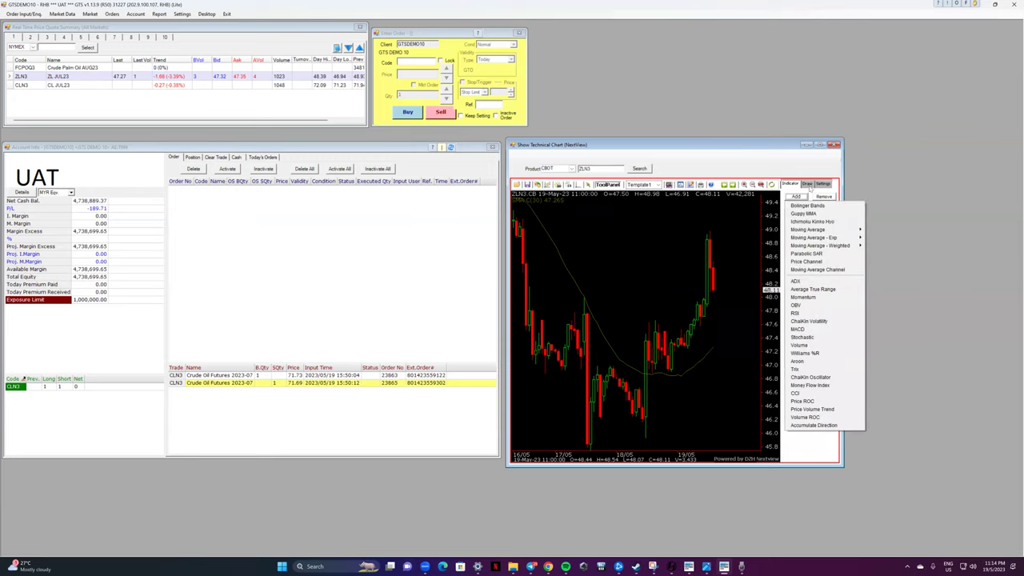
{"action": "left_click", "coordinate": [808, 185]}
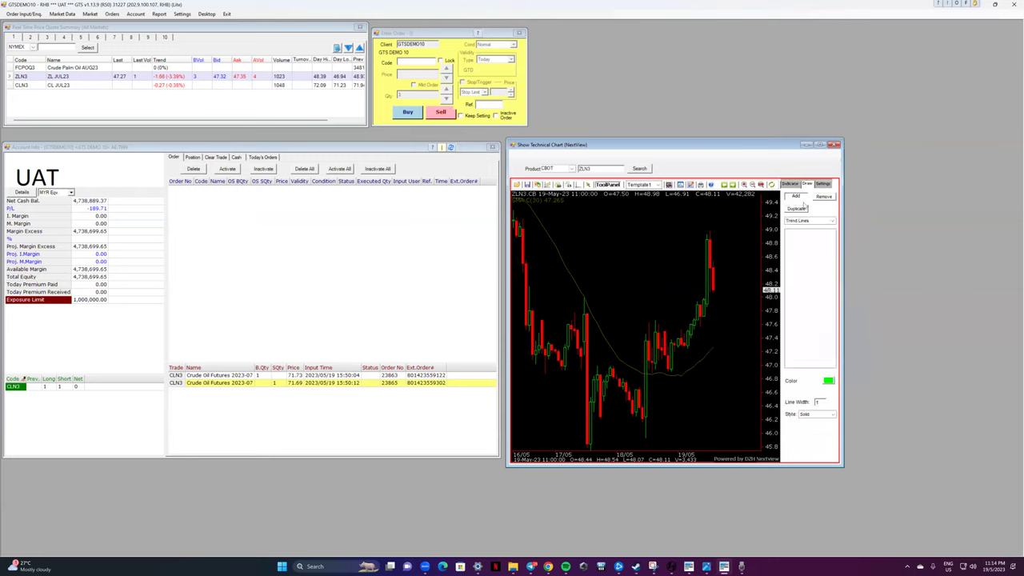
{"action": "left_click", "coordinate": [798, 222]}
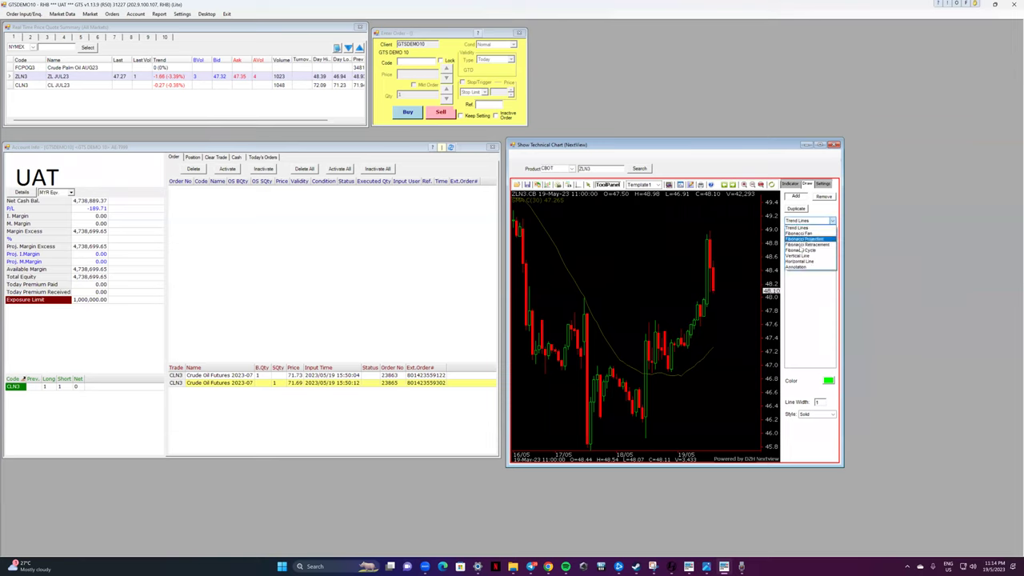
{"action": "left_click", "coordinate": [804, 221]}
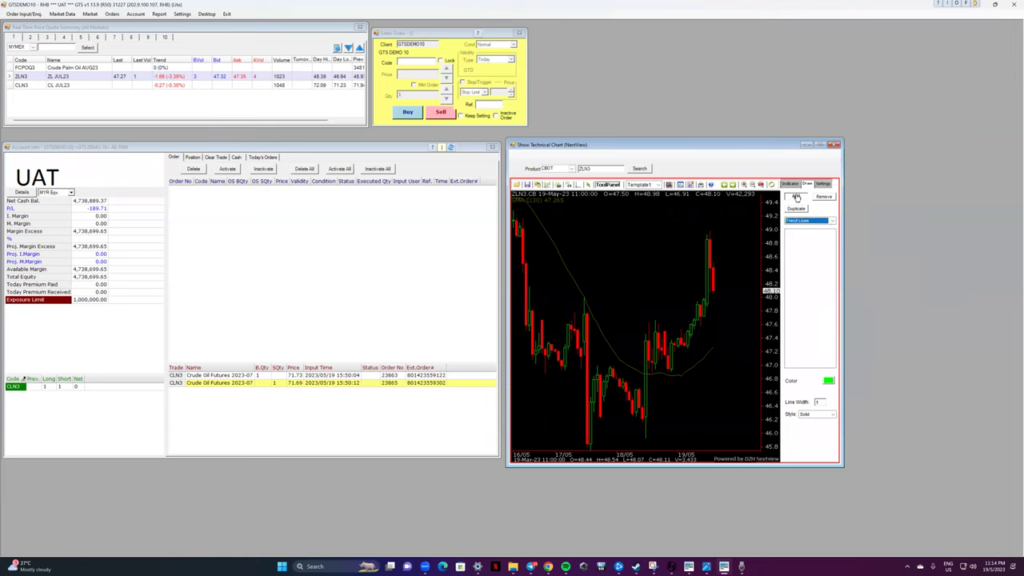
{"action": "left_click", "coordinate": [798, 221]}
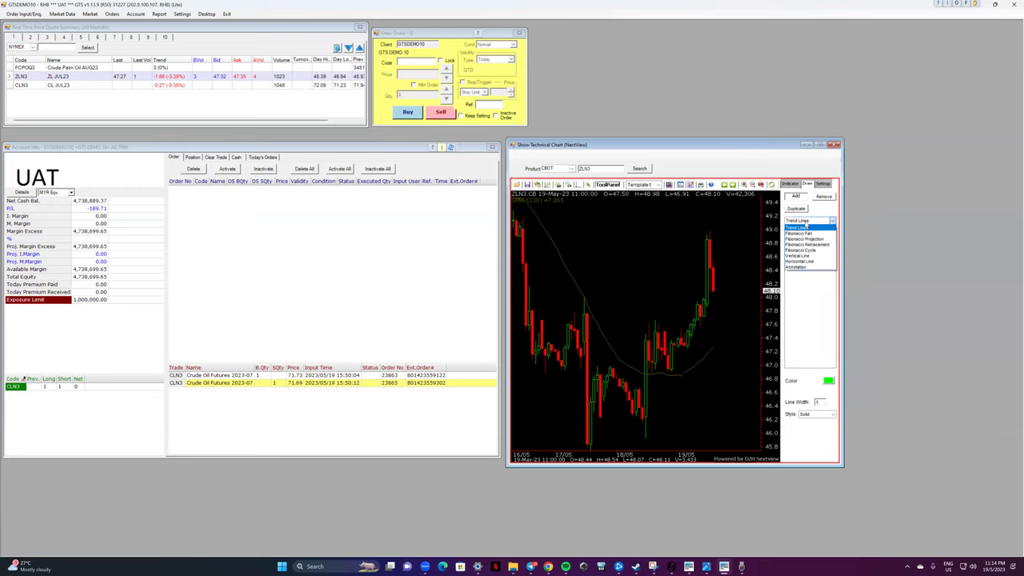
{"action": "left_click", "coordinate": [802, 227]}
{"action": "left_click_drag", "start_coordinate": [741, 291], "coordinate": [716, 288]}
{"action": "scroll", "coordinate": [715, 288], "scroll_direction": "down", "scroll_amount": 3}
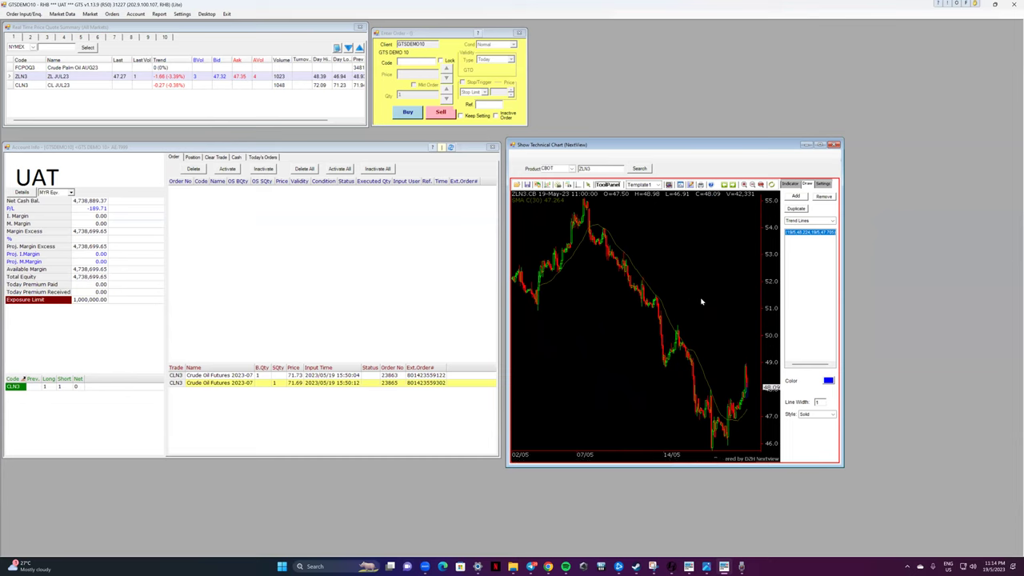
Step: Add a second trend line sloping down along the mid-May price decline on the ZLN3 chart
{"action": "left_click", "coordinate": [796, 196]}
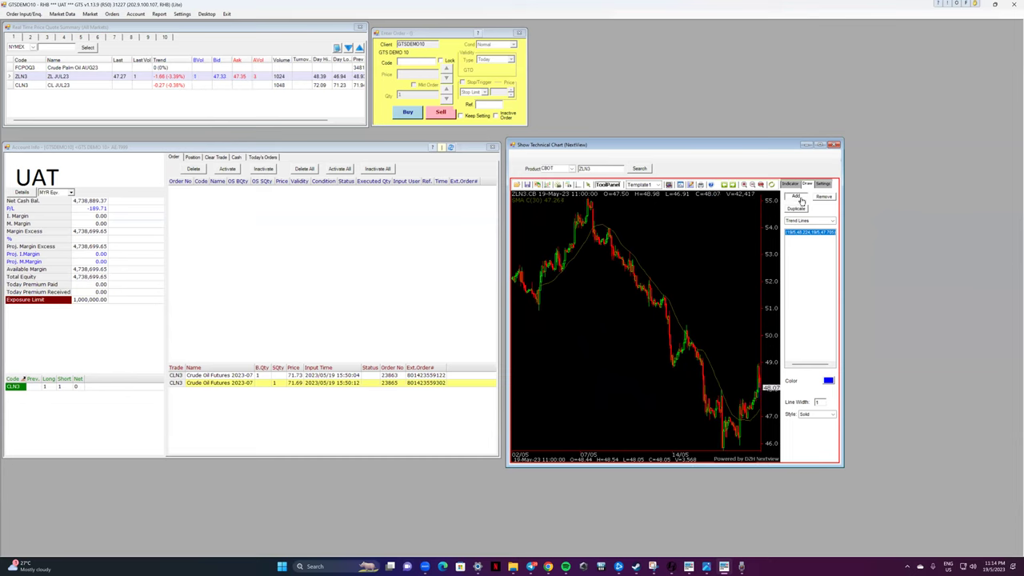
{"action": "left_click", "coordinate": [657, 305]}
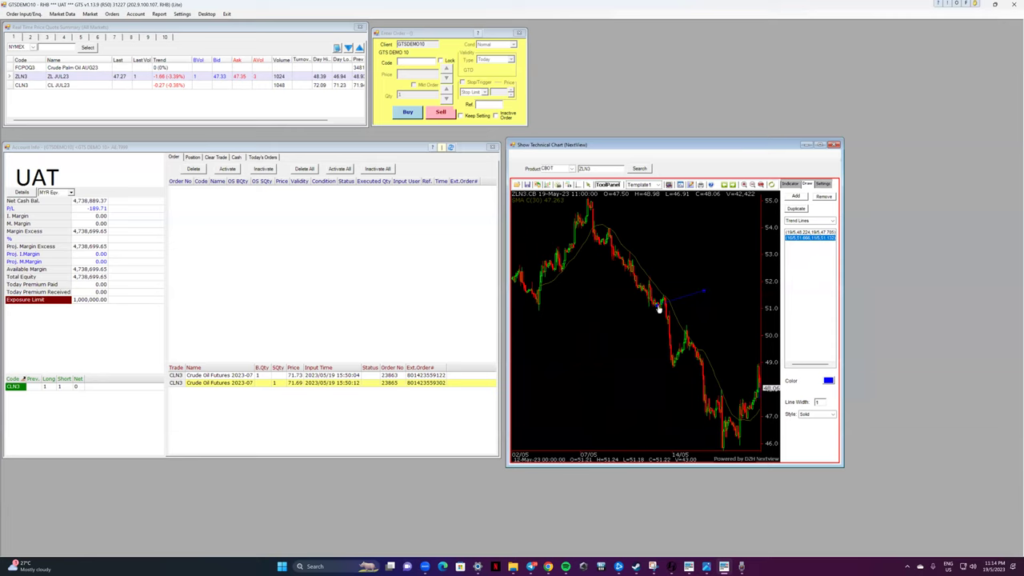
{"action": "left_click", "coordinate": [651, 315]}
Step: Examine the available drawing types, including Vertical Line, and the chart's colour, font and trend line extension settings
{"action": "left_click", "coordinate": [799, 219]}
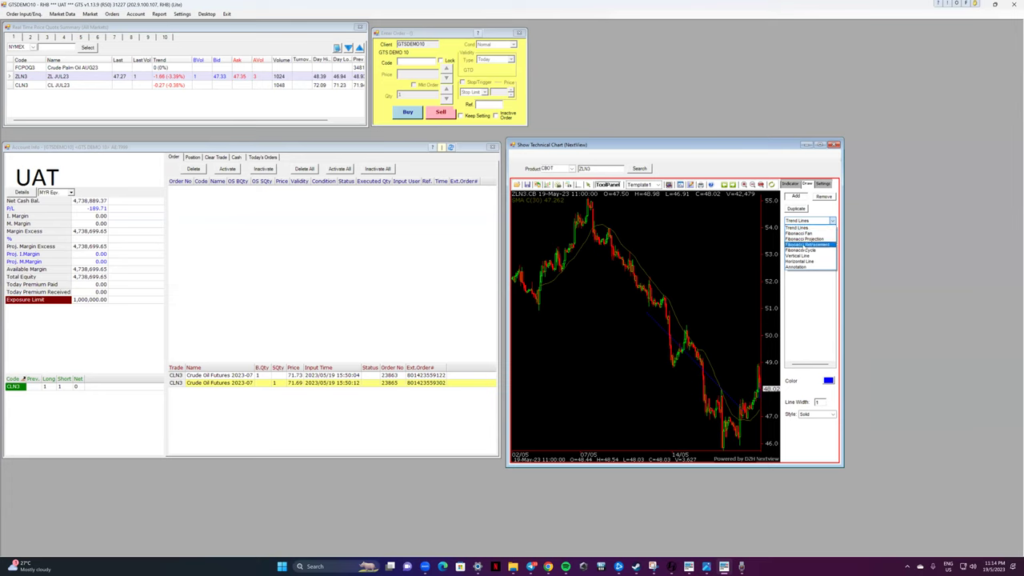
{"action": "left_click", "coordinate": [809, 294]}
{"action": "left_click", "coordinate": [822, 184]}
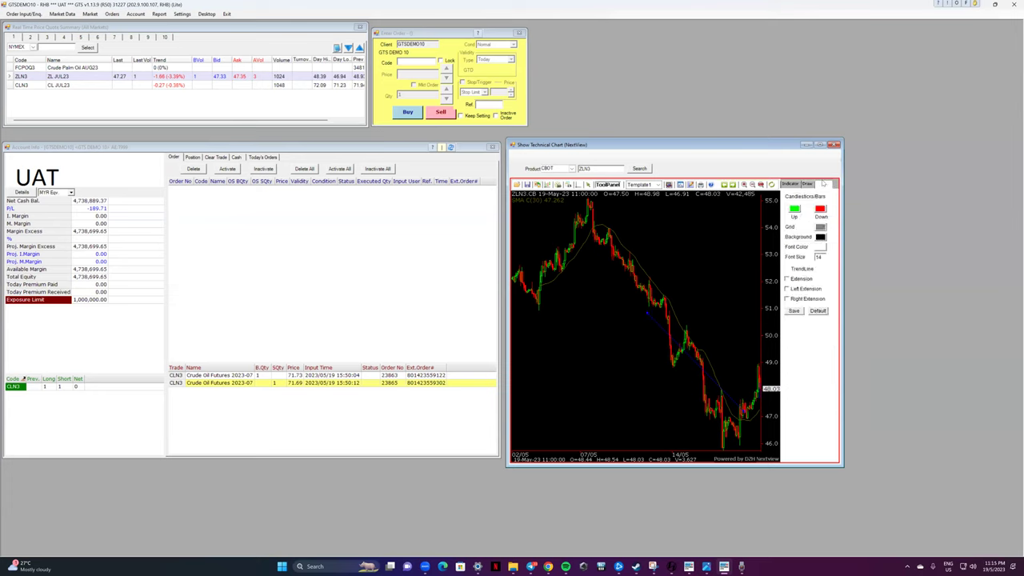
{"action": "left_click", "coordinate": [806, 186]}
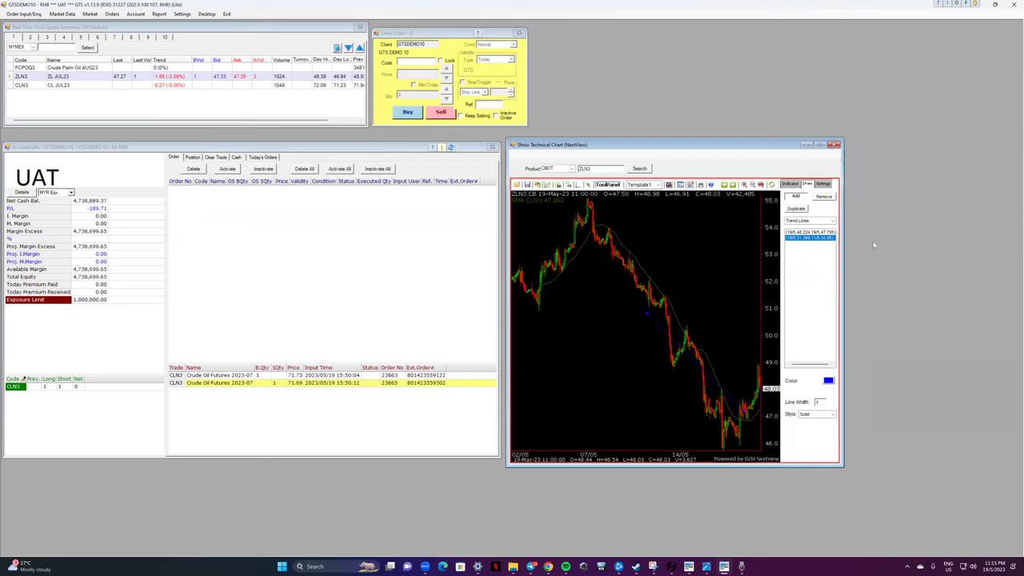
{"action": "left_click", "coordinate": [813, 222]}
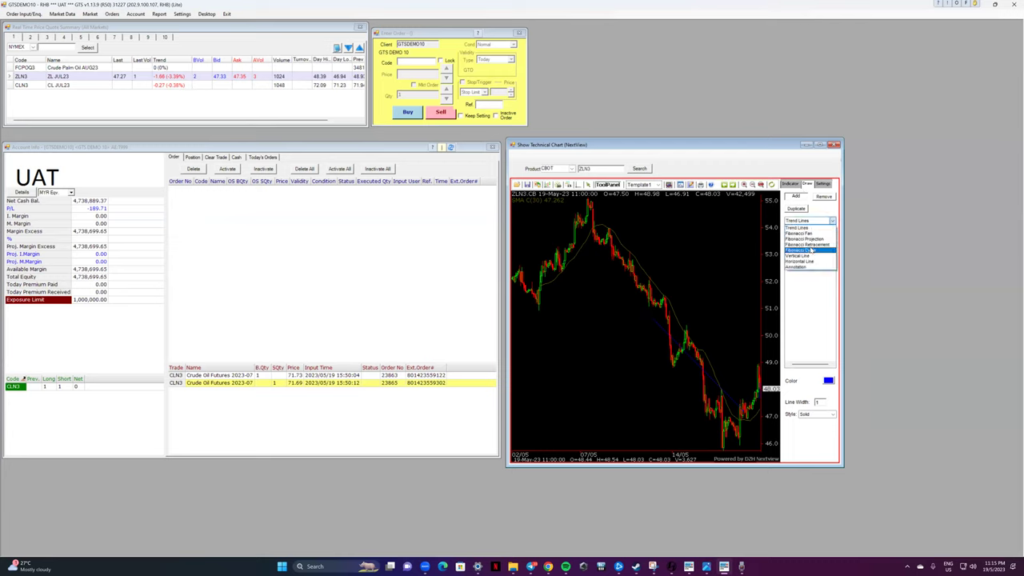
{"action": "left_click", "coordinate": [806, 256]}
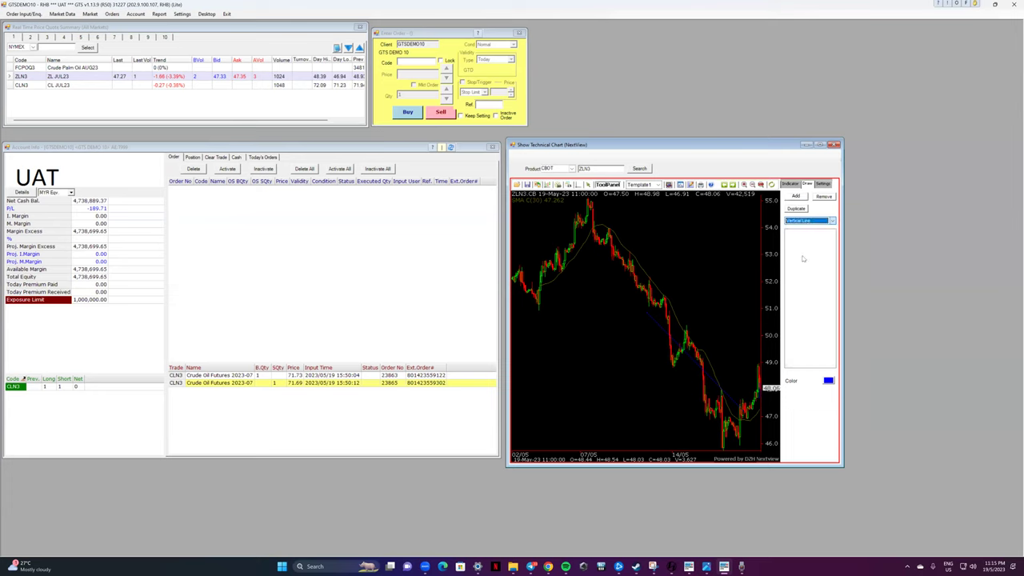
{"action": "scroll", "coordinate": [610, 278], "scroll_direction": "up", "scroll_amount": 3}
{"action": "scroll", "coordinate": [672, 267], "scroll_direction": "down", "scroll_amount": 5}
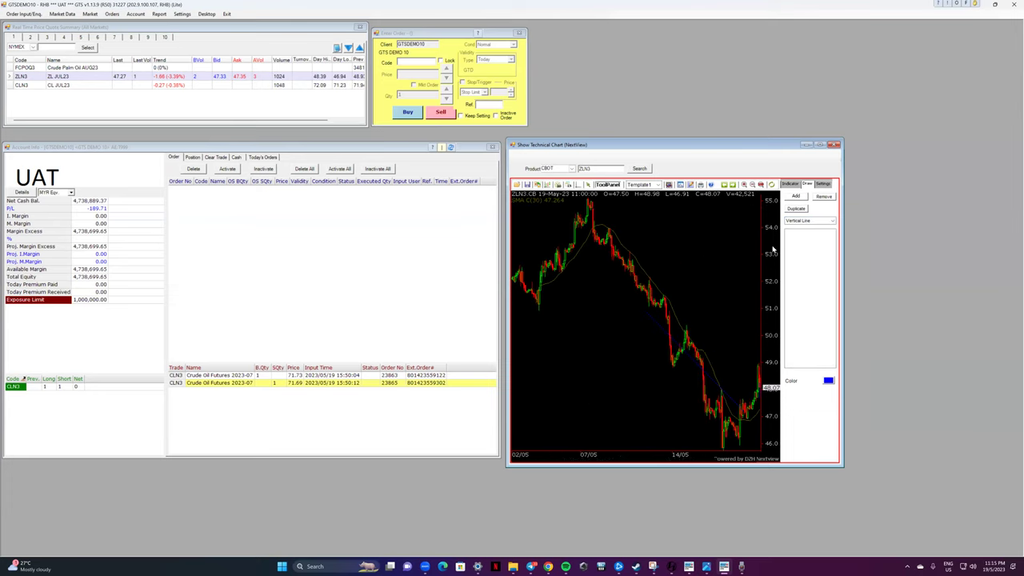
Step: Add horizontal lines at about 51.0 and 48.9 to the ZLN3 chart and close the chart window
{"action": "left_click", "coordinate": [792, 218]}
{"action": "left_click", "coordinate": [806, 247]}
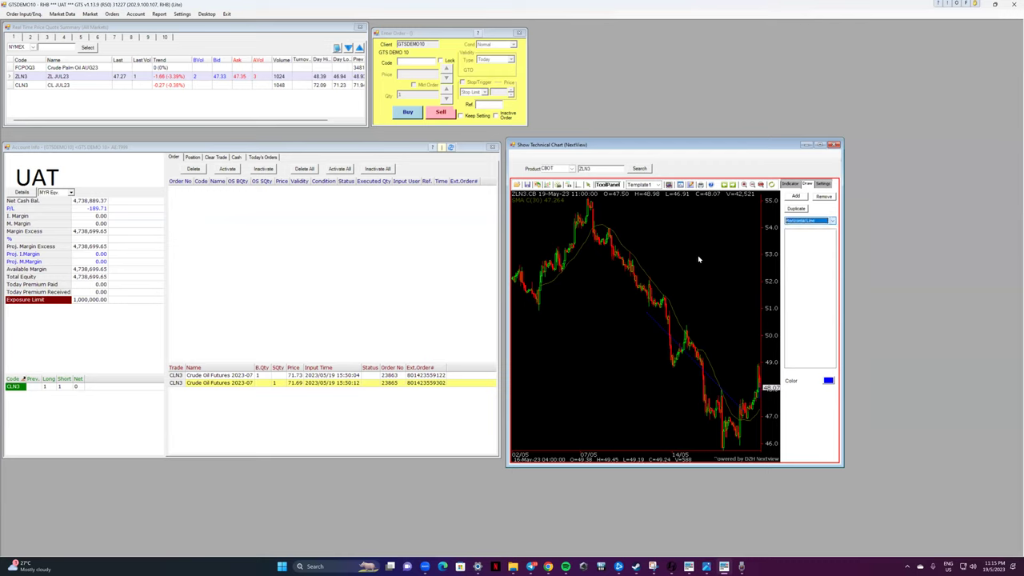
{"action": "left_click", "coordinate": [795, 197]}
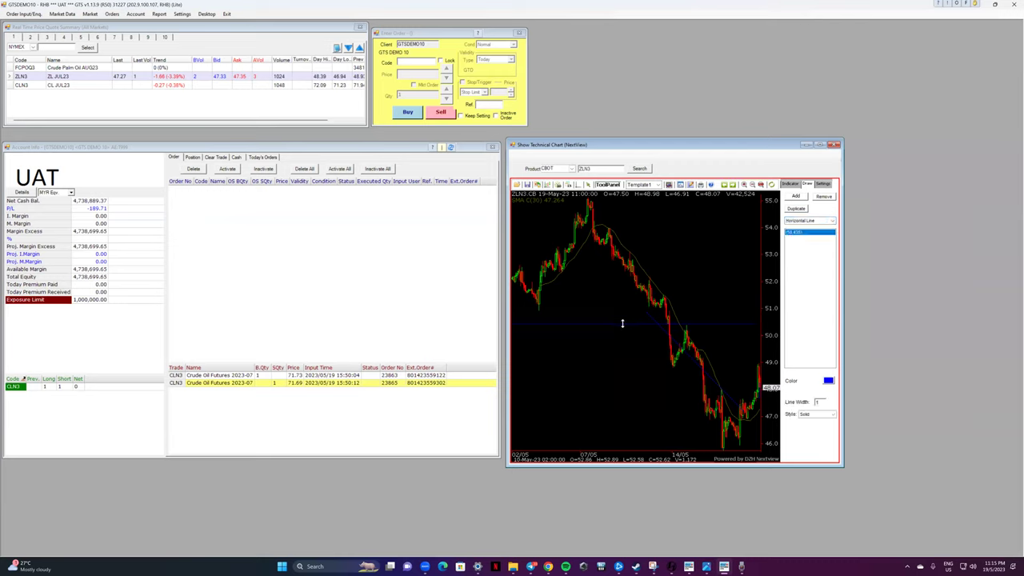
{"action": "left_click_drag", "start_coordinate": [624, 312], "coordinate": [626, 306]}
{"action": "left_click", "coordinate": [797, 196]}
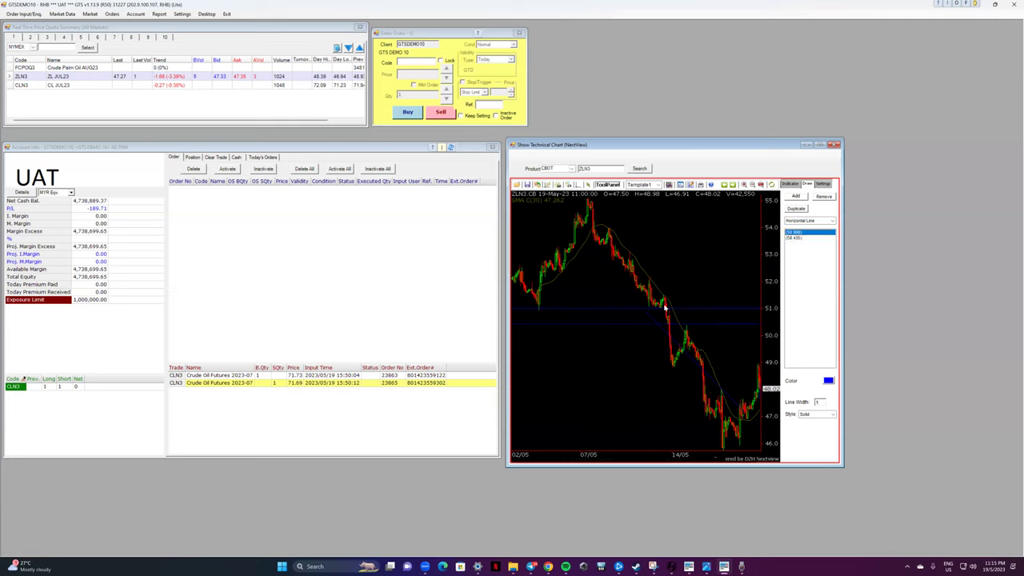
{"action": "left_click", "coordinate": [594, 323]}
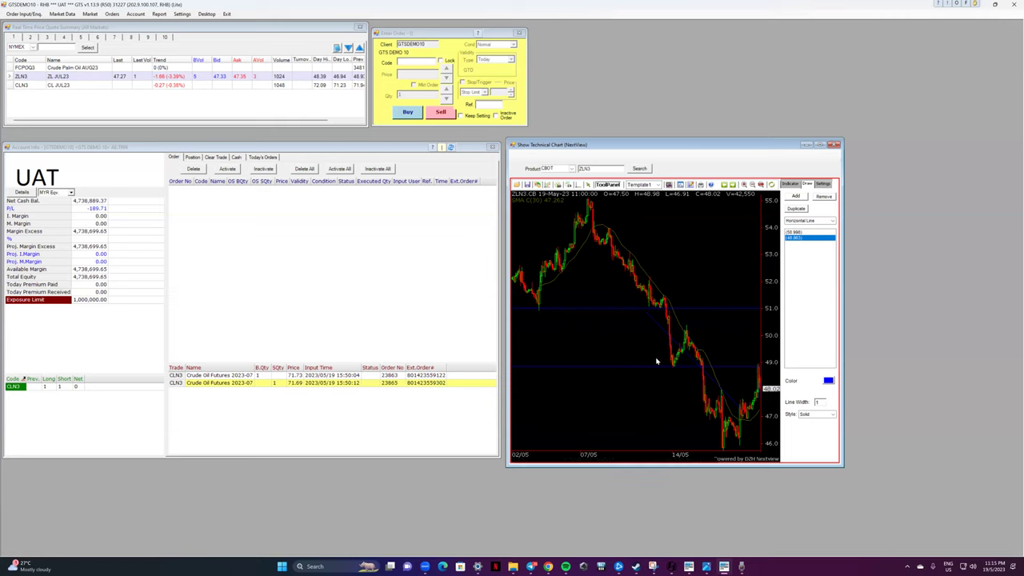
{"action": "left_click", "coordinate": [833, 146]}
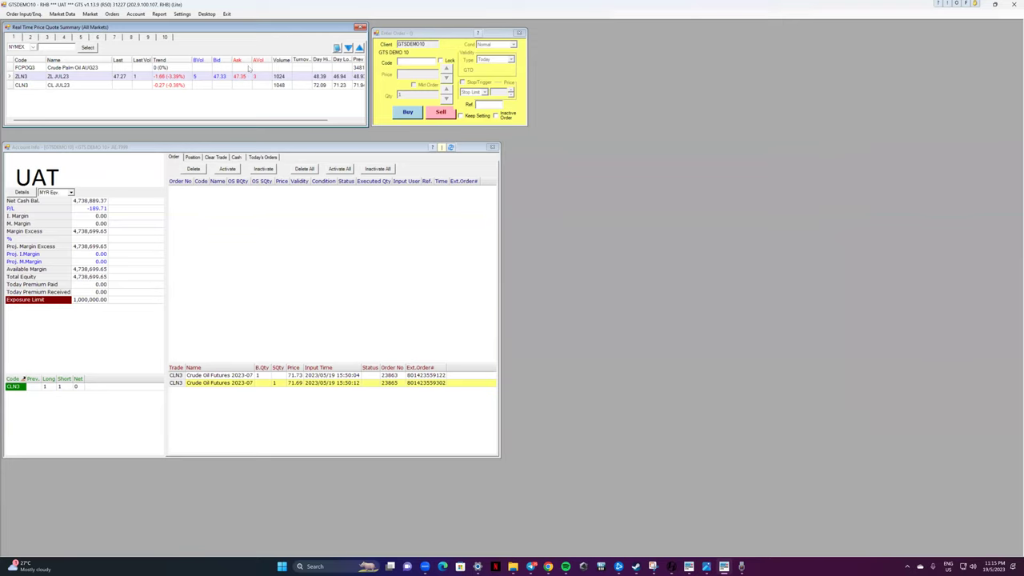
Step: Submit a market order to buy 1 lot of ZLN3, valid today, and dismiss the order and trade messages
{"action": "left_click", "coordinate": [415, 63]}
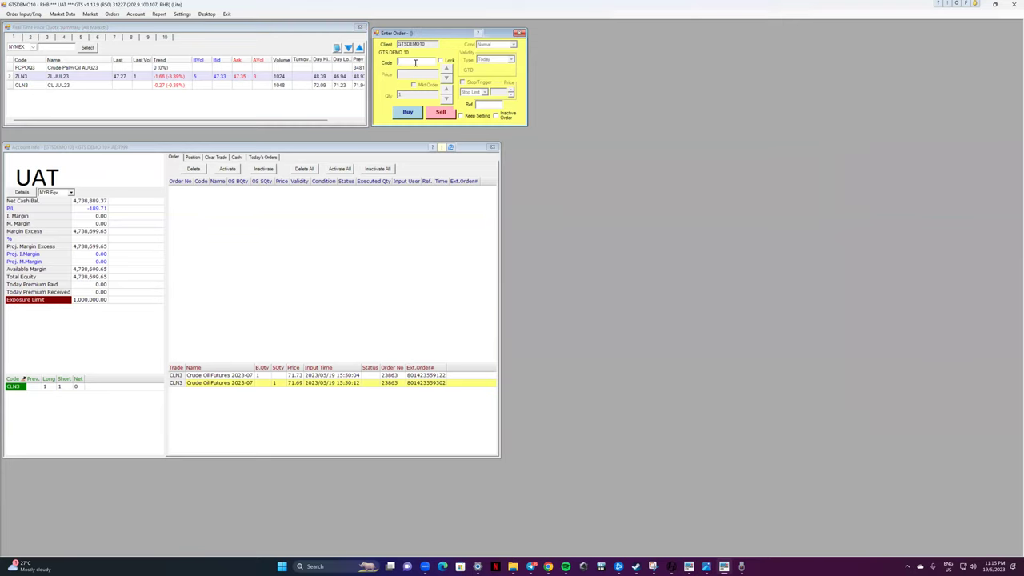
{"action": "type", "text": "ZLN3"}
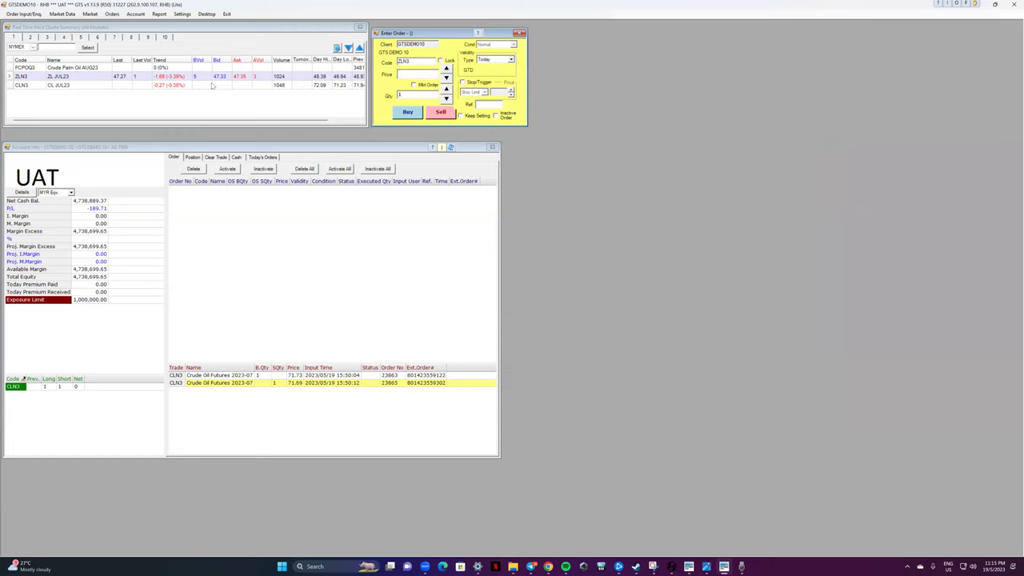
{"action": "left_click", "coordinate": [120, 77]}
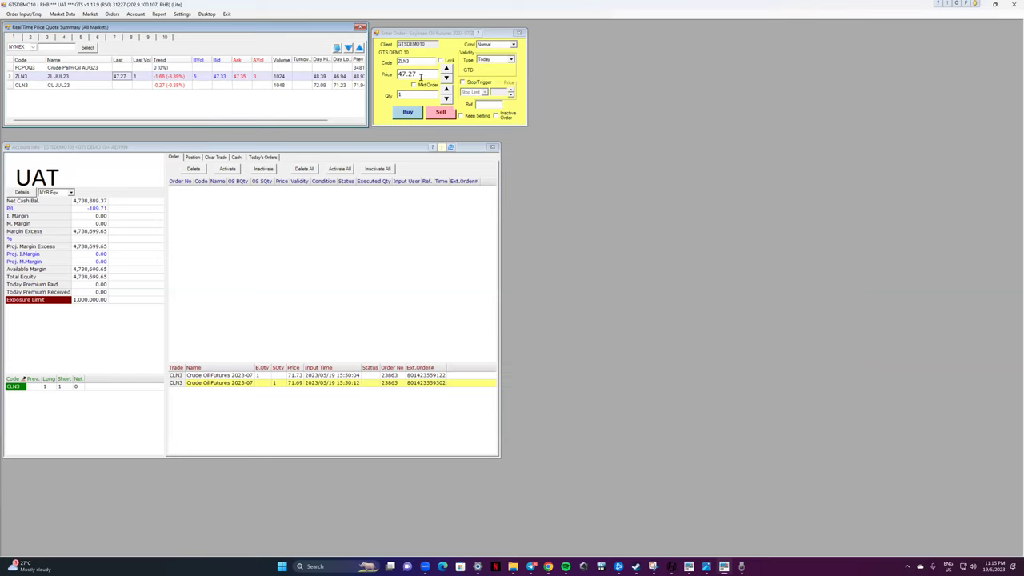
{"action": "left_click", "coordinate": [413, 84]}
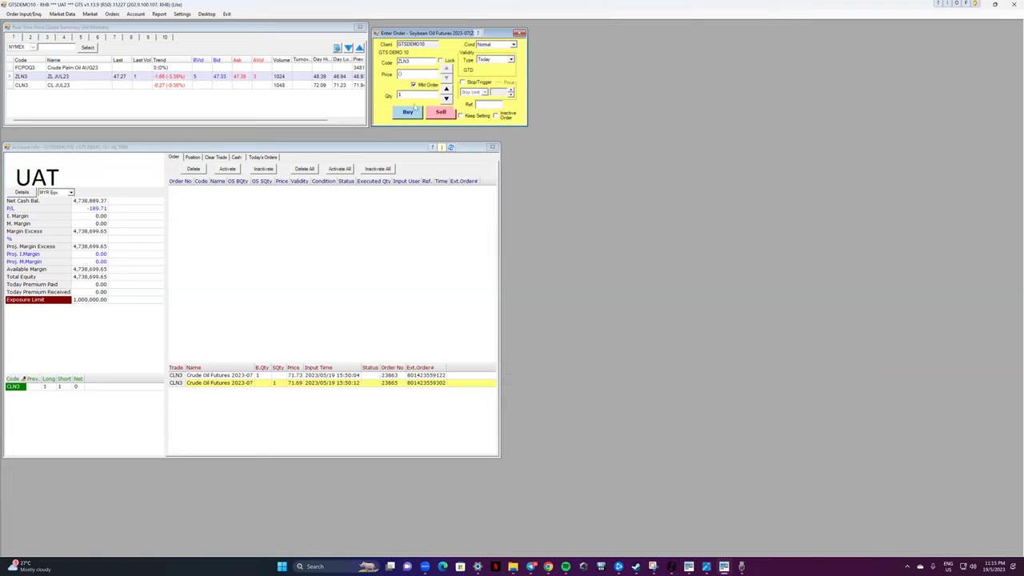
{"action": "left_click", "coordinate": [407, 113]}
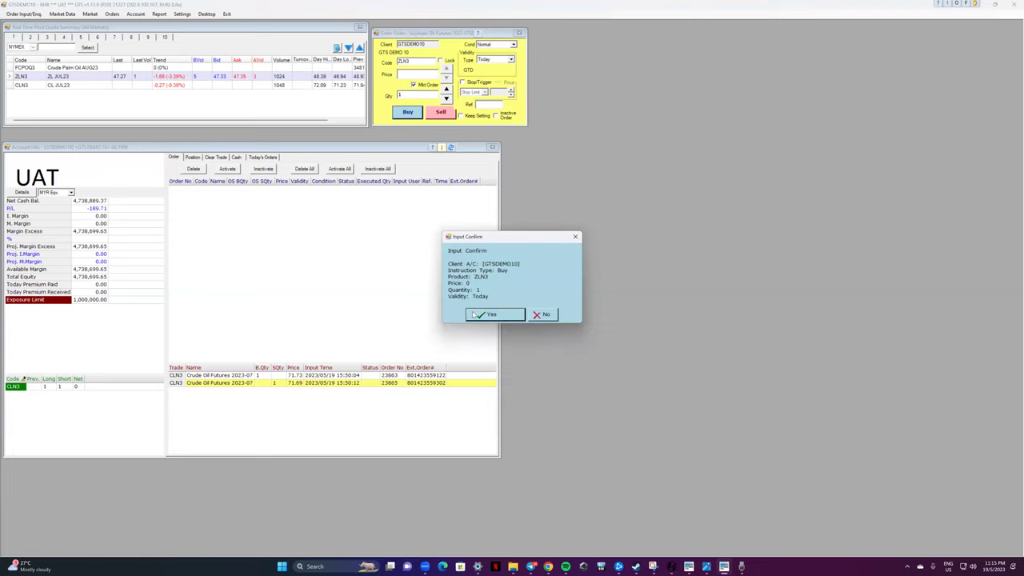
{"action": "left_click", "coordinate": [474, 313]}
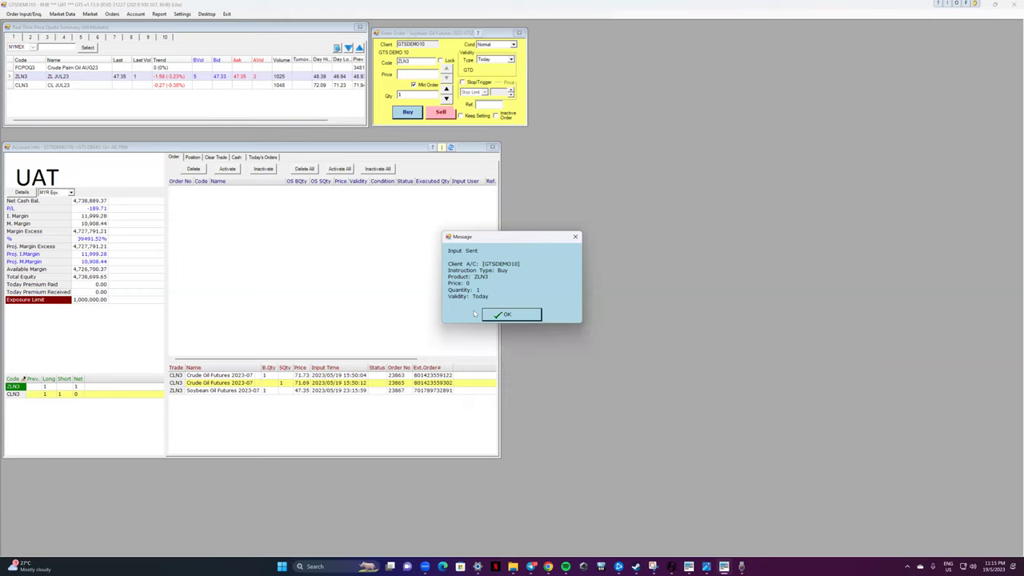
{"action": "left_click", "coordinate": [499, 317]}
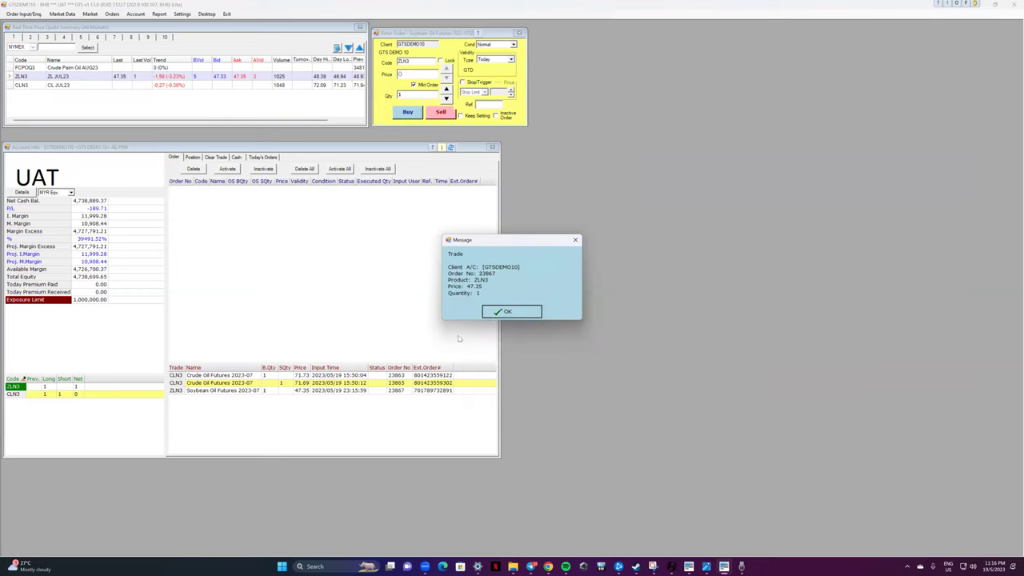
{"action": "left_click", "coordinate": [487, 313]}
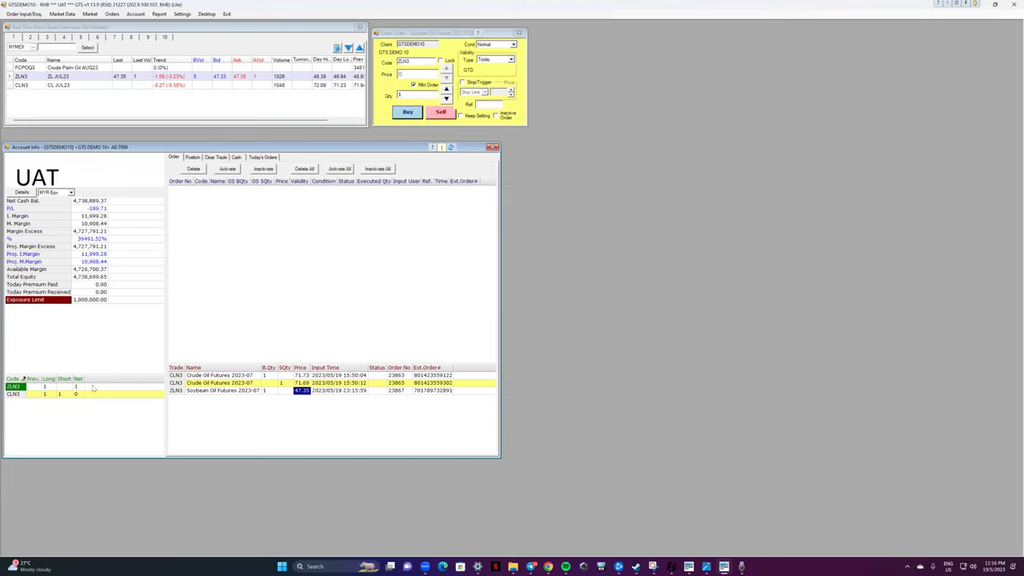
Step: Close the long ZLN3 position with a market order to sell 1 lot and dismiss the messages
{"action": "left_click", "coordinate": [439, 115]}
{"action": "left_click", "coordinate": [484, 313]}
{"action": "left_click", "coordinate": [489, 314]}
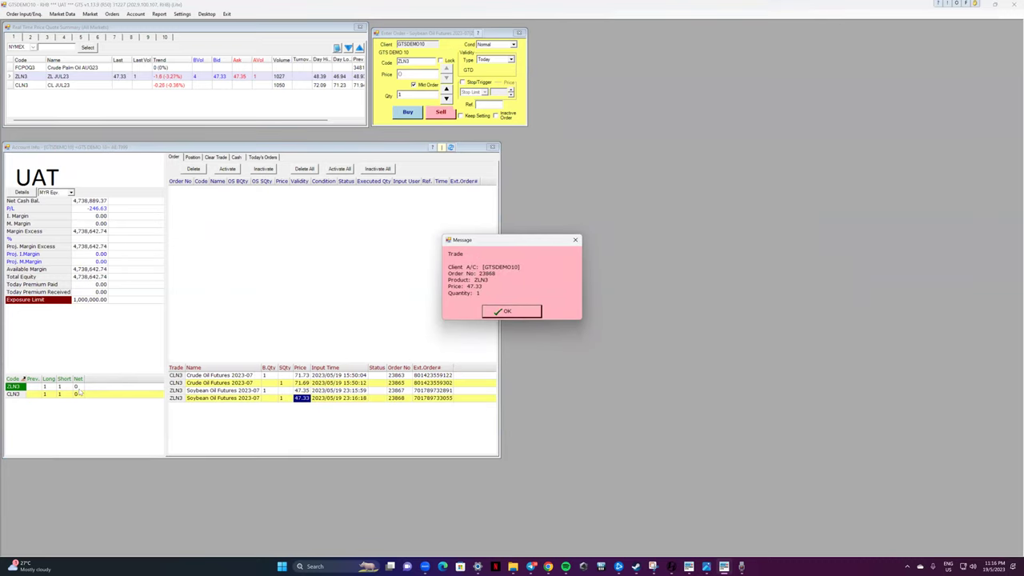
{"action": "left_click", "coordinate": [503, 311]}
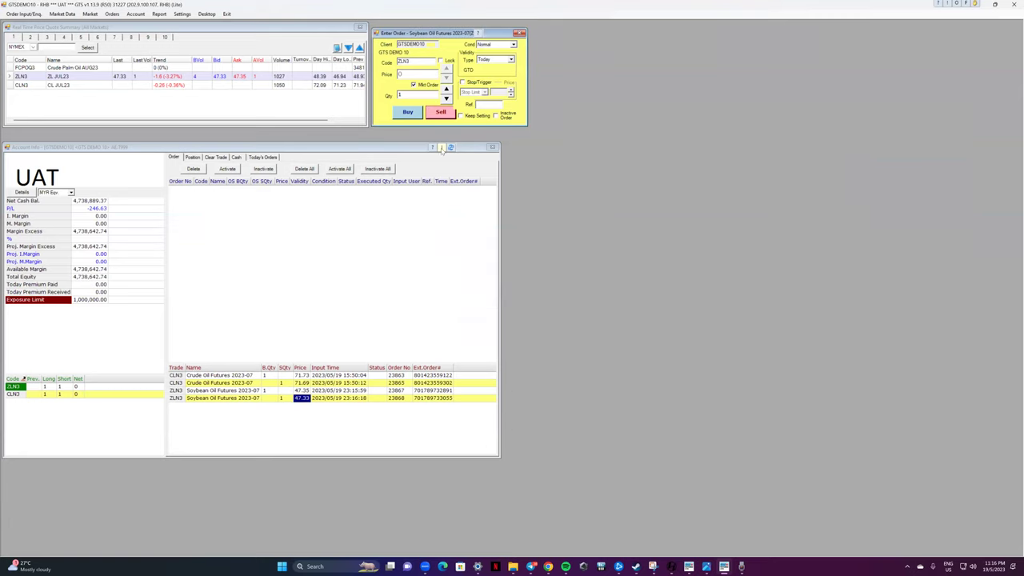
Step: Open a short ZLN3 position by submitting another market sell order for 1 lot
{"action": "left_click", "coordinate": [441, 112]}
{"action": "left_click", "coordinate": [484, 312]}
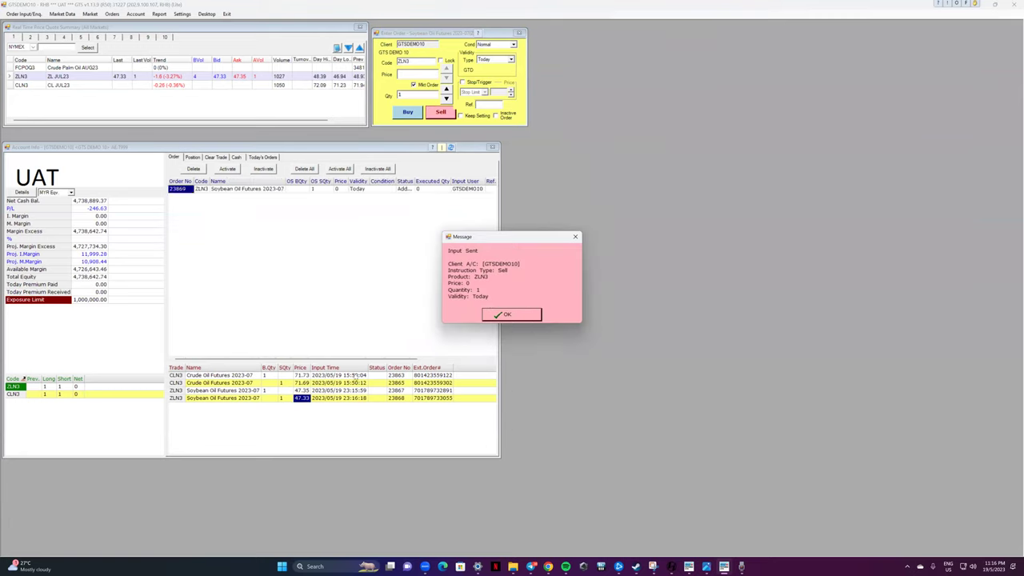
{"action": "left_click", "coordinate": [498, 315]}
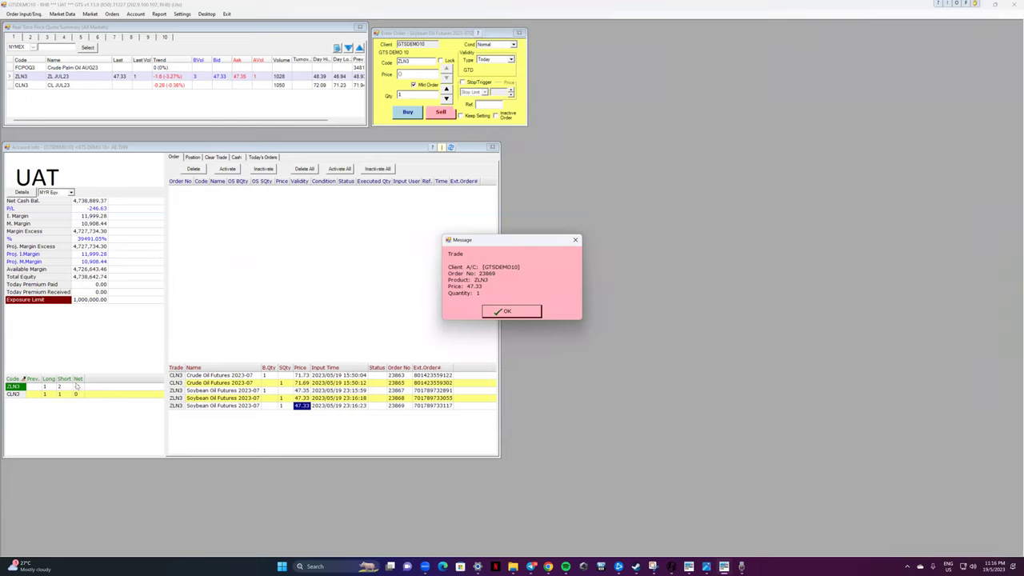
Step: Dismiss the trade message and submit a limit order to buy 1 lot of ZLN3 at 47.2, valid today
{"action": "left_click", "coordinate": [488, 311]}
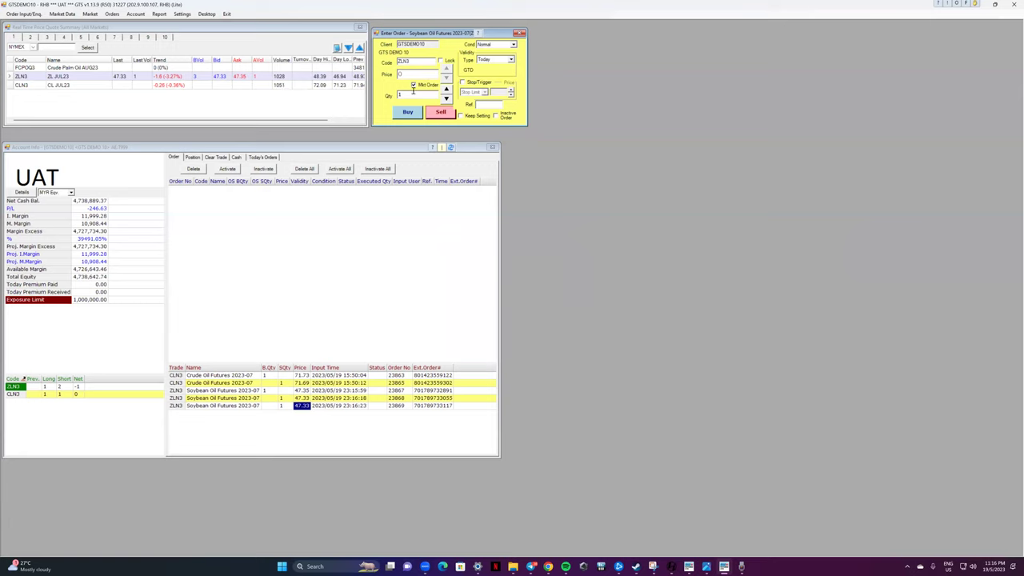
{"action": "left_click", "coordinate": [415, 89]}
{"action": "double_click", "coordinate": [427, 72]}
{"action": "type", "text": "47.20"}
{"action": "left_click", "coordinate": [408, 112]}
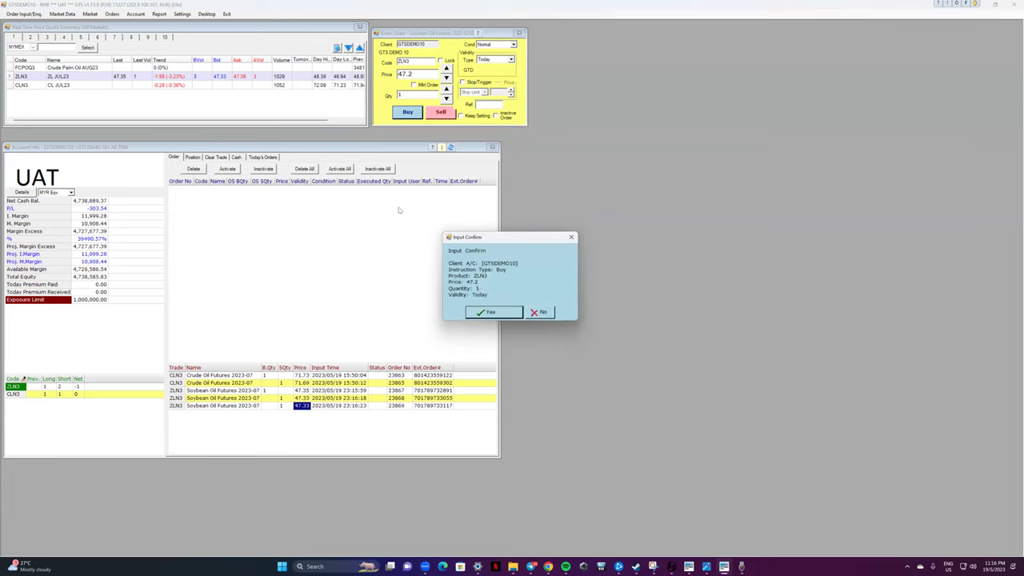
{"action": "left_click", "coordinate": [497, 313]}
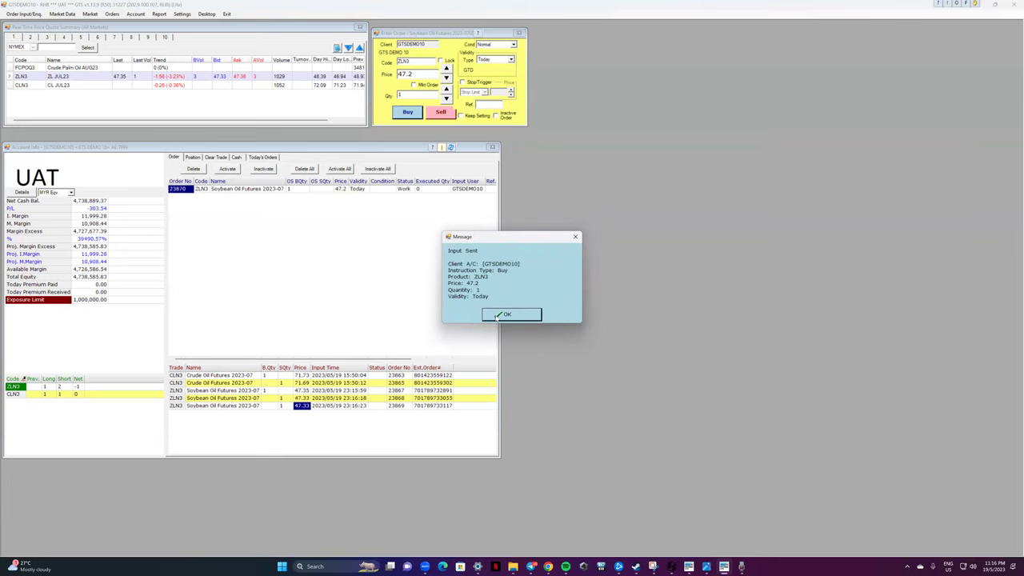
{"action": "left_click", "coordinate": [505, 312]}
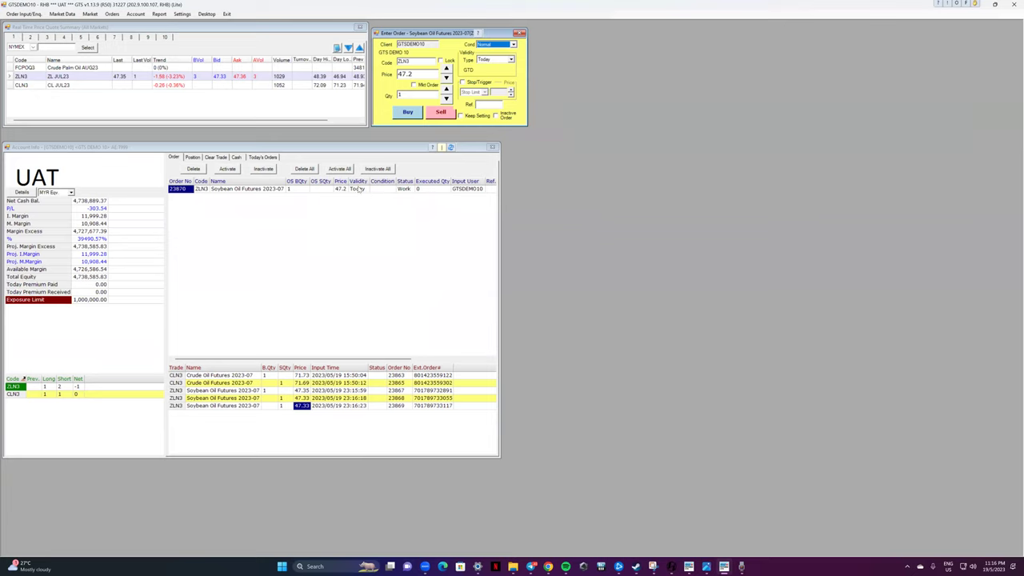
Step: Submit another limit order to buy 1 lot of ZLN3 at 47.2 with GTC validity and dismiss the message
{"action": "left_click", "coordinate": [502, 61]}
{"action": "left_click", "coordinate": [491, 84]}
{"action": "left_click", "coordinate": [408, 111]}
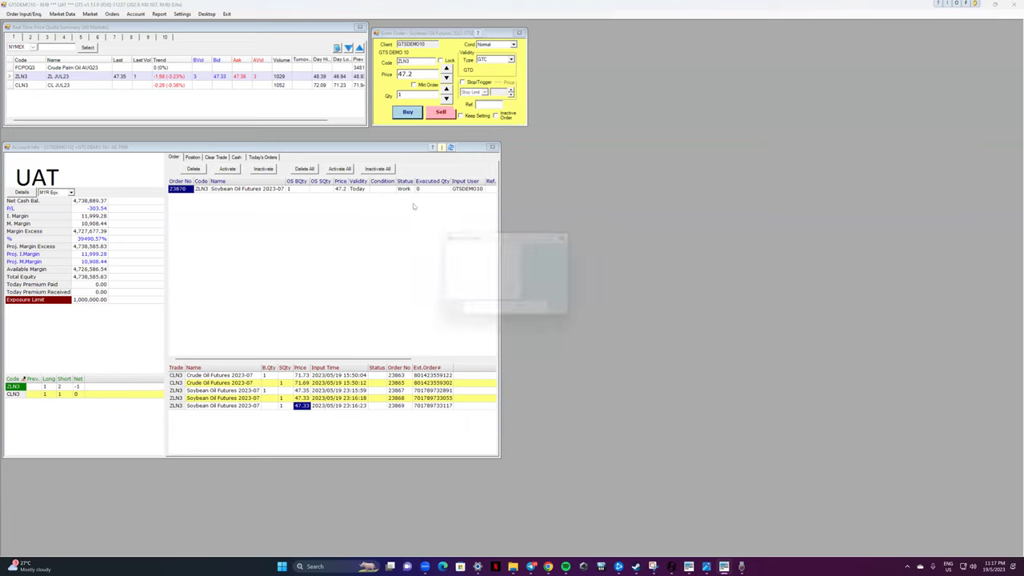
{"action": "left_click", "coordinate": [482, 313]}
{"action": "left_click", "coordinate": [494, 313]}
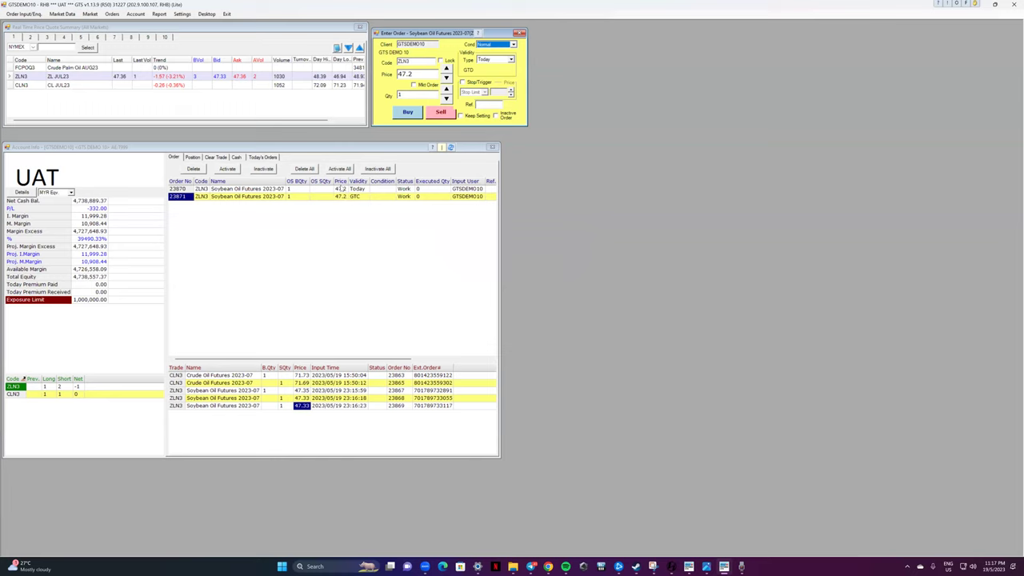
{"action": "left_click", "coordinate": [318, 190]}
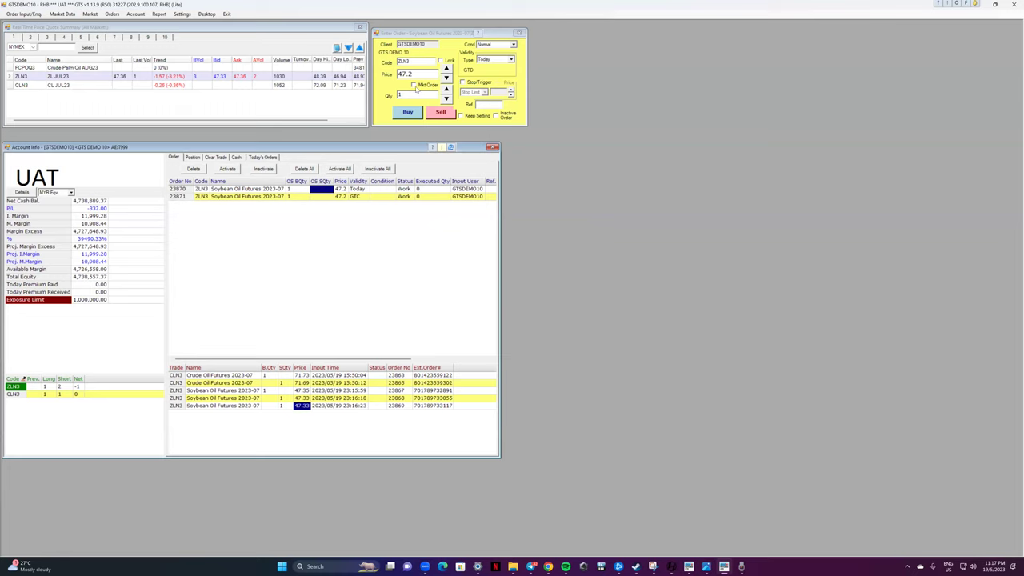
Step: Submit a stop limit order to sell 1 lot of ZLN3 at 46.9 with a stop price of 47, and check its entry
{"action": "left_click", "coordinate": [462, 84]}
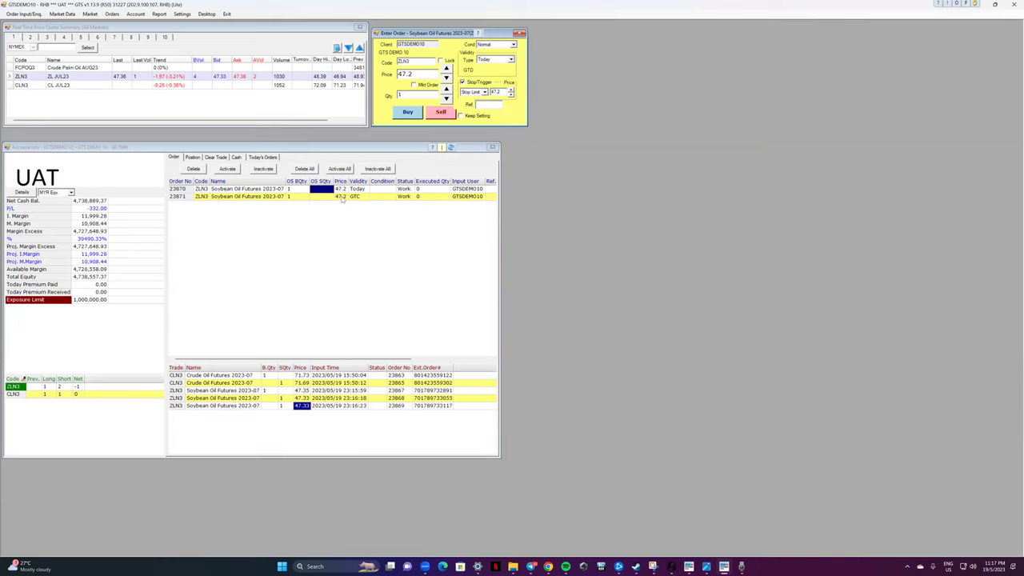
{"action": "double_click", "coordinate": [495, 92]}
{"action": "type", "text": "47."}
{"action": "double_click", "coordinate": [426, 75]}
{"action": "double_click", "coordinate": [496, 92]}
{"action": "double_click", "coordinate": [424, 74]}
{"action": "type", "text": "4"}
{"action": "type", "text": "36"}
{"action": "key", "text": "BackSpace"}
{"action": "key", "text": "BackSpace"}
{"action": "type", "text": "6.90"}
{"action": "left_click", "coordinate": [444, 115]}
{"action": "left_click", "coordinate": [489, 320]}
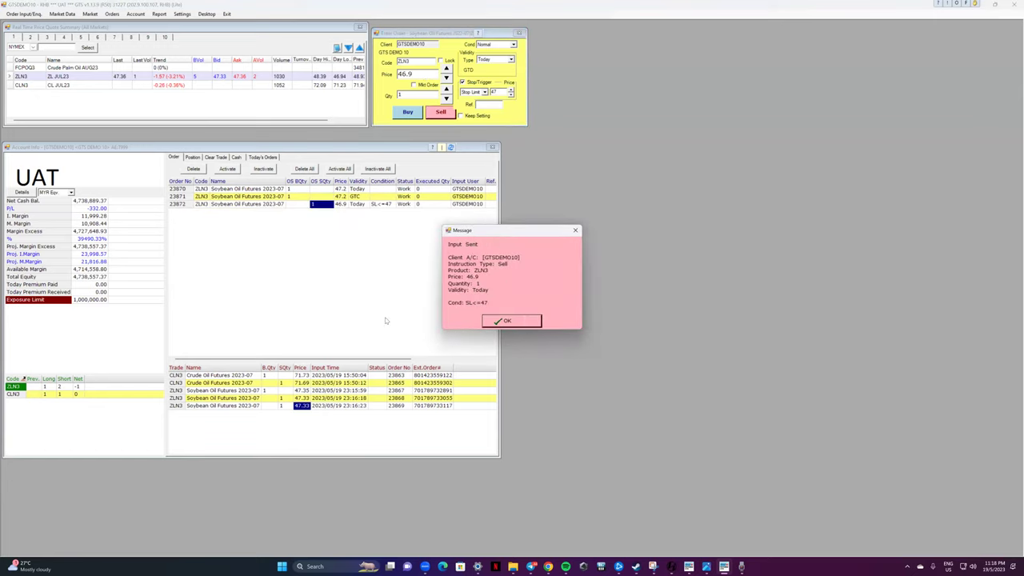
{"action": "left_click", "coordinate": [505, 321]}
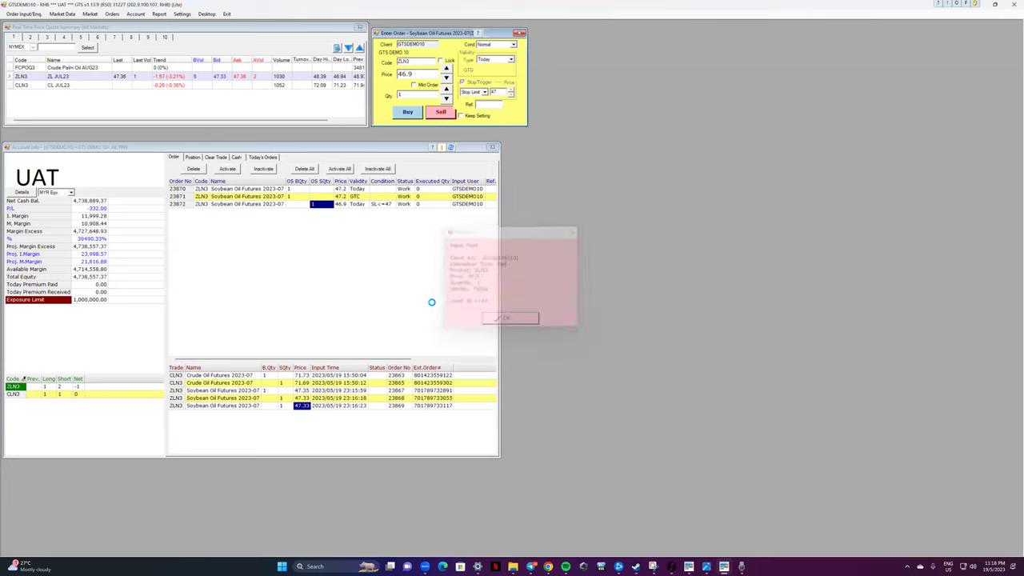
{"action": "left_click", "coordinate": [383, 204]}
{"action": "left_click", "coordinate": [341, 205]}
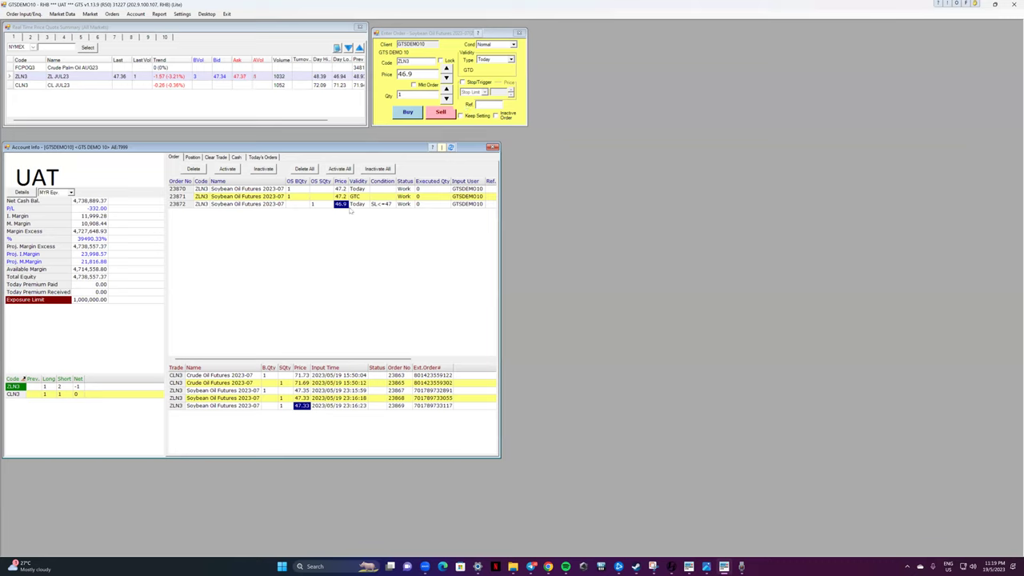
Step: Submit a limit order to sell 1 lot of ZLN3 at 47.5, valid today, and dismiss the message
{"action": "double_click", "coordinate": [414, 76]}
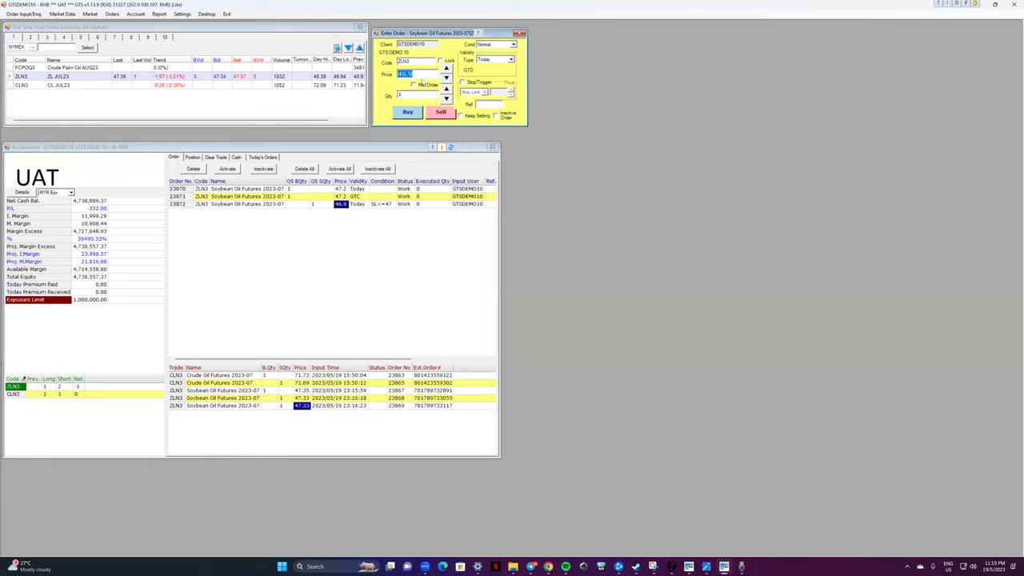
{"action": "type", "text": "47.5"}
{"action": "left_click", "coordinate": [445, 113]}
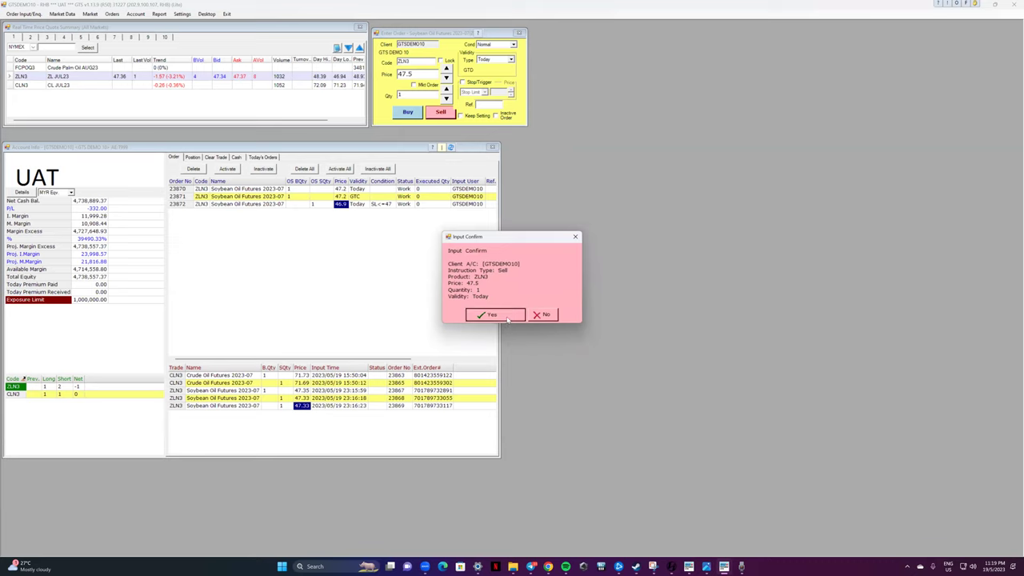
{"action": "left_click", "coordinate": [506, 318]}
{"action": "left_click", "coordinate": [508, 315]}
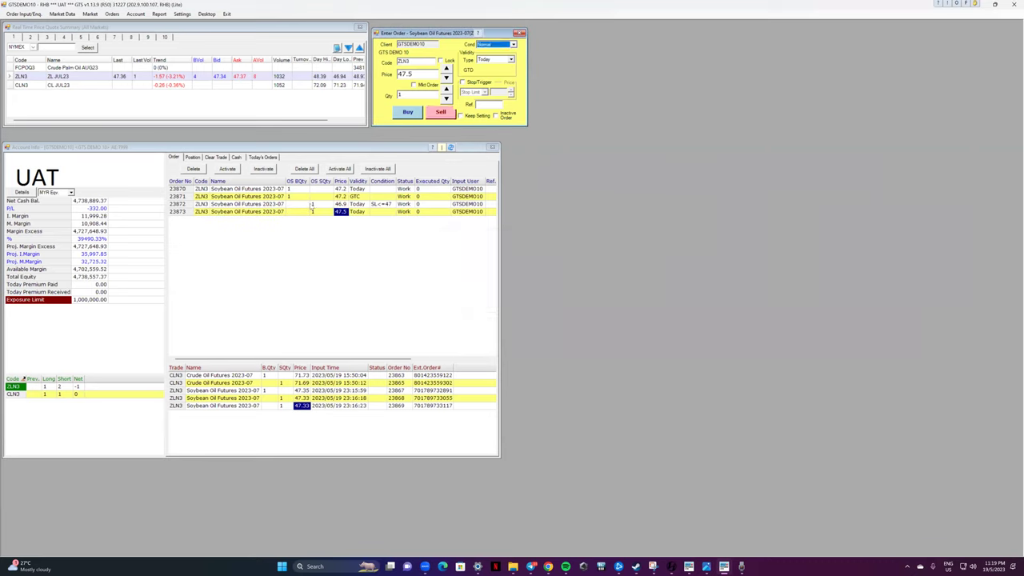
Step: Delete the working ZLN3 stop limit sell order at 46.9 and dismiss the deletion message
{"action": "left_click", "coordinate": [310, 207]}
{"action": "left_click", "coordinate": [308, 211]}
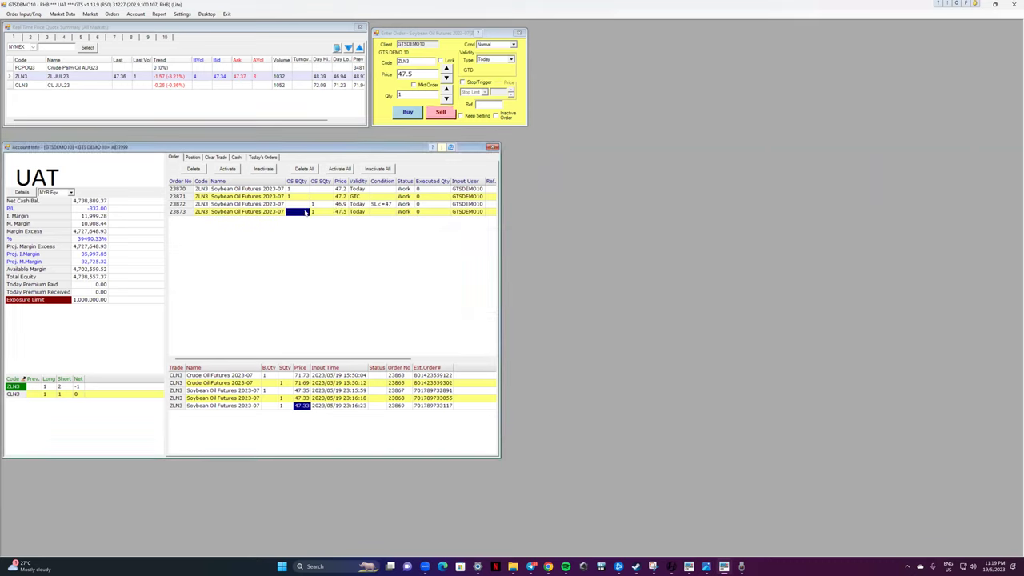
{"action": "left_click", "coordinate": [302, 205]}
{"action": "right_click", "coordinate": [312, 204]}
{"action": "left_click", "coordinate": [328, 216]}
{"action": "left_click", "coordinate": [491, 323]}
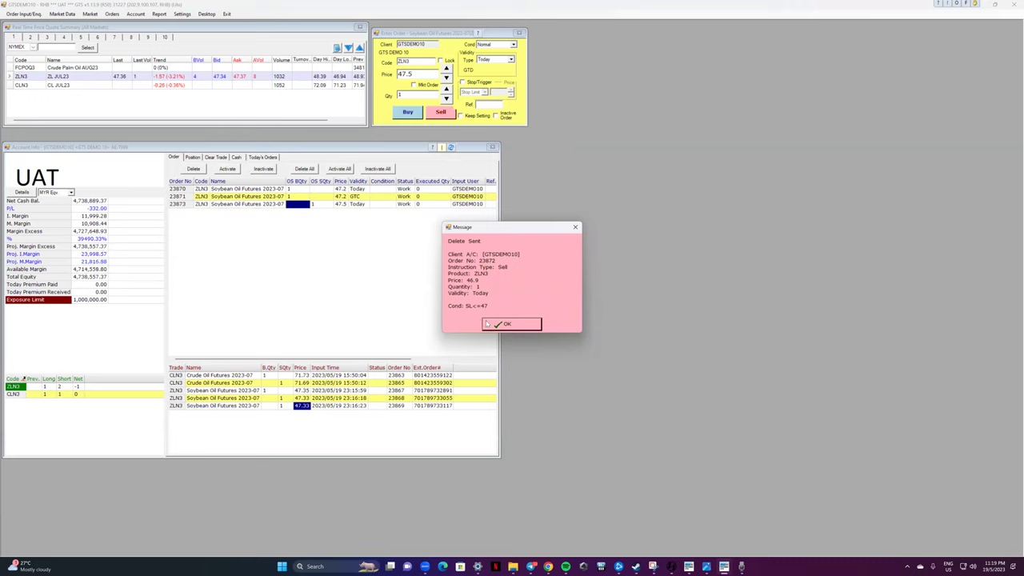
{"action": "left_click", "coordinate": [504, 324]}
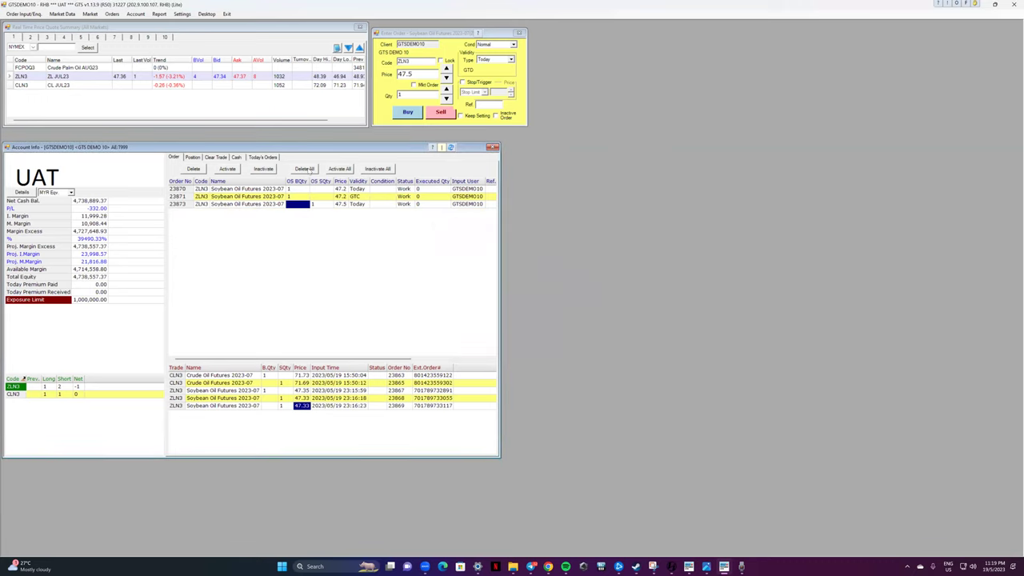
Step: Delete all remaining working orders in the account and dismiss the message
{"action": "left_click", "coordinate": [305, 170]}
{"action": "left_click", "coordinate": [504, 306]}
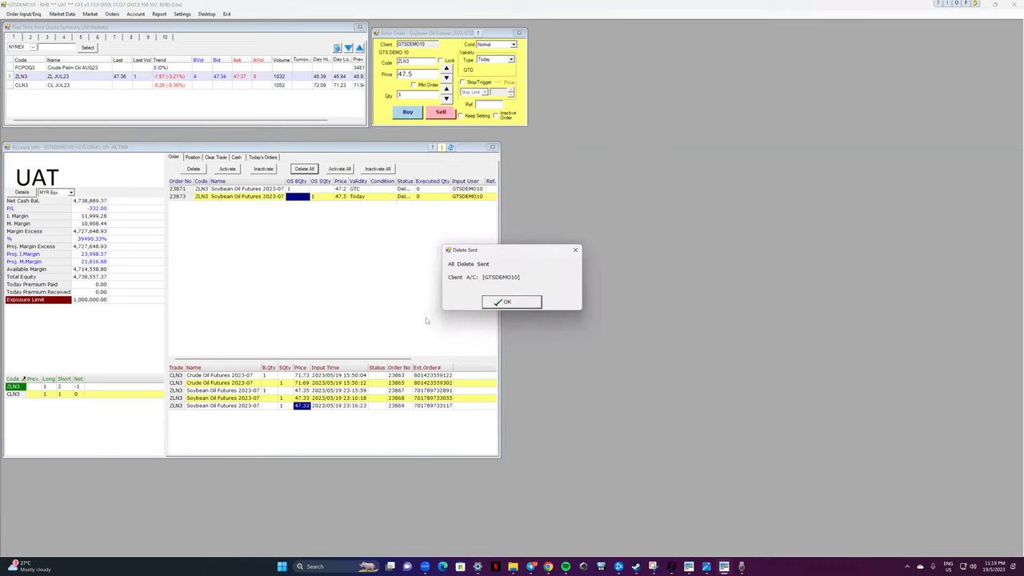
{"action": "left_click", "coordinate": [496, 301]}
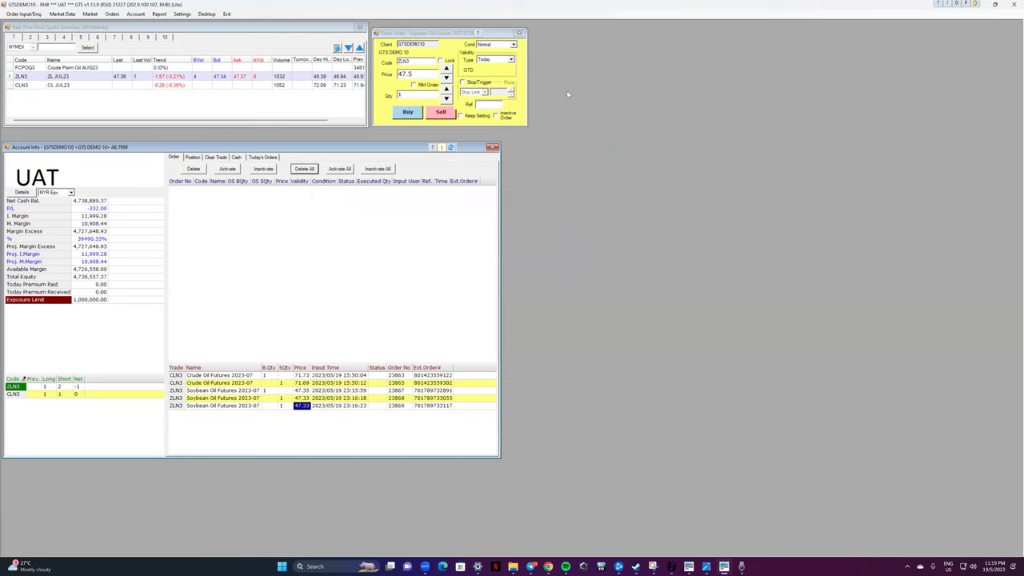
Step: Set the order condition to OCO (One Cancels Other) in the order entry form
{"action": "left_click", "coordinate": [504, 44]}
{"action": "left_click", "coordinate": [485, 62]}
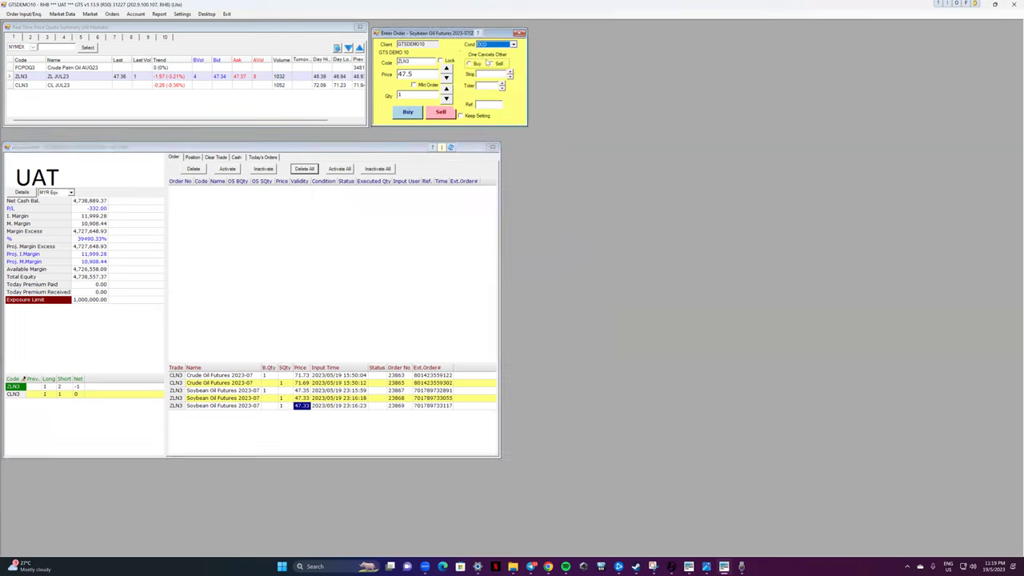
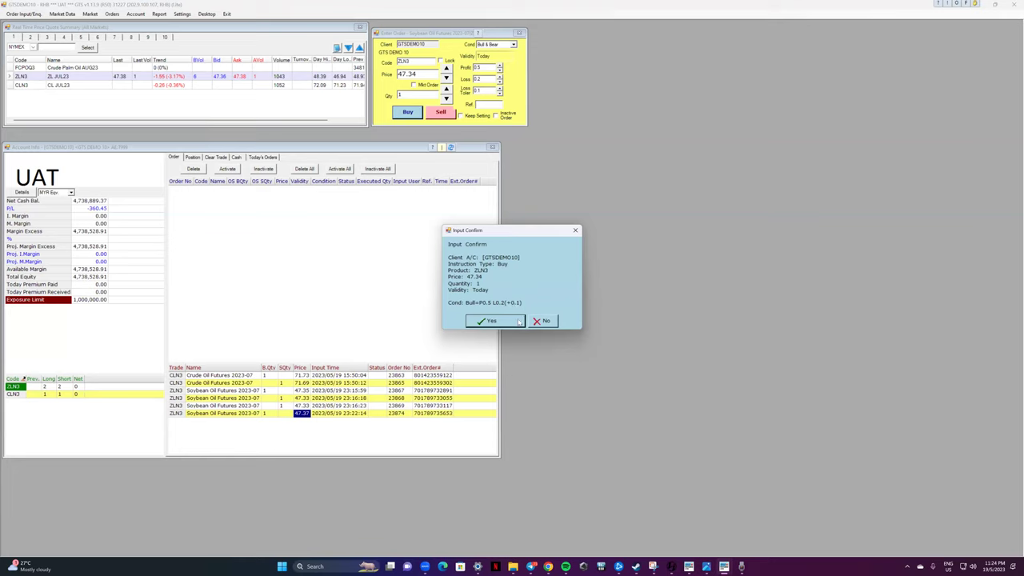
Step: Confirm the Bull & Bear order to buy 1 lot of ZLN3 at 47.34 with profit 0.5, loss 0.2 and loss tolerance 0.1
{"action": "left_click", "coordinate": [518, 319]}
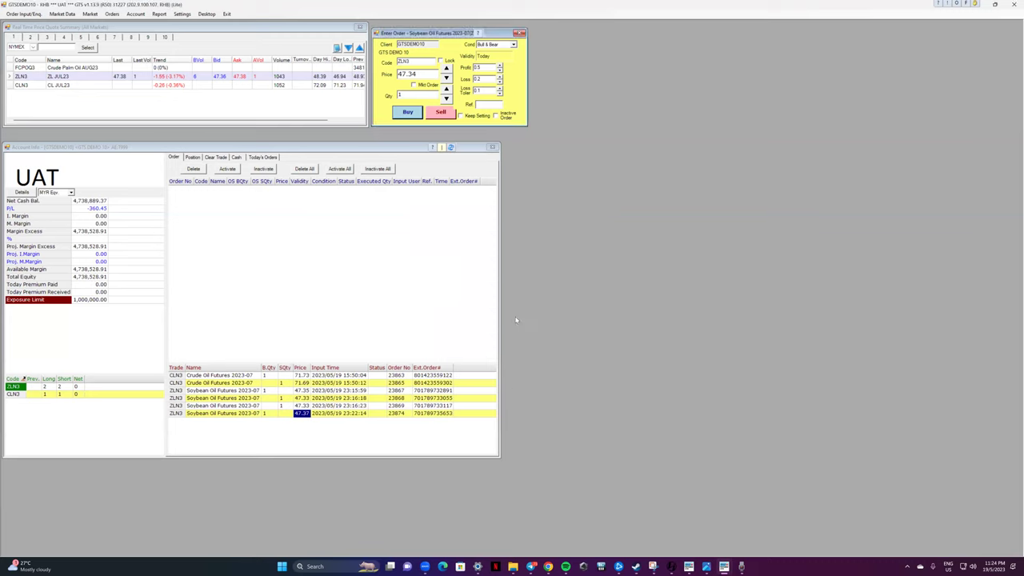
{"action": "left_click", "coordinate": [518, 319]}
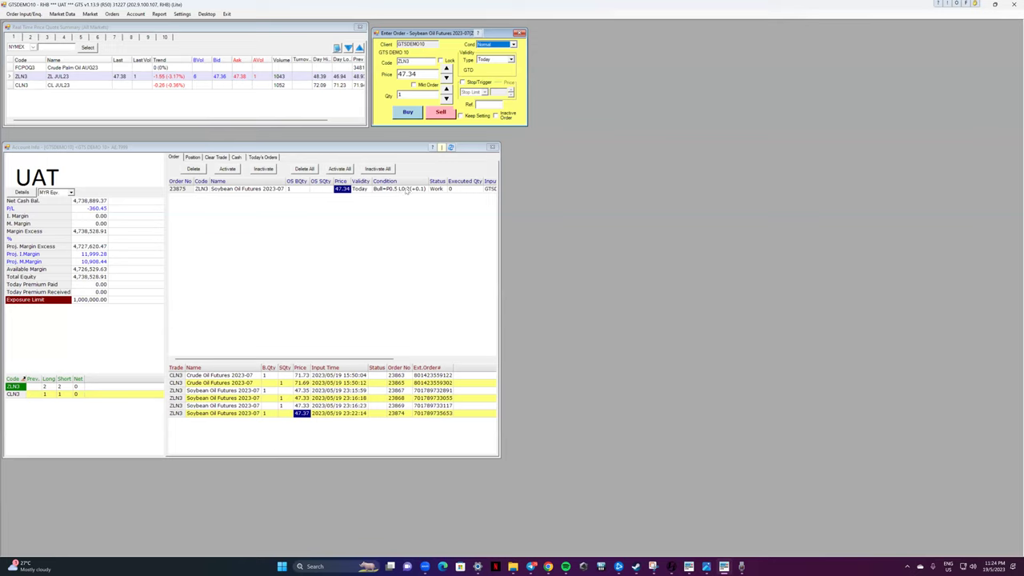
Step: Amend the working ZLN3 Bull & Bear buy order to a price of 47.37 and dismiss the message
{"action": "double_click", "coordinate": [344, 188]}
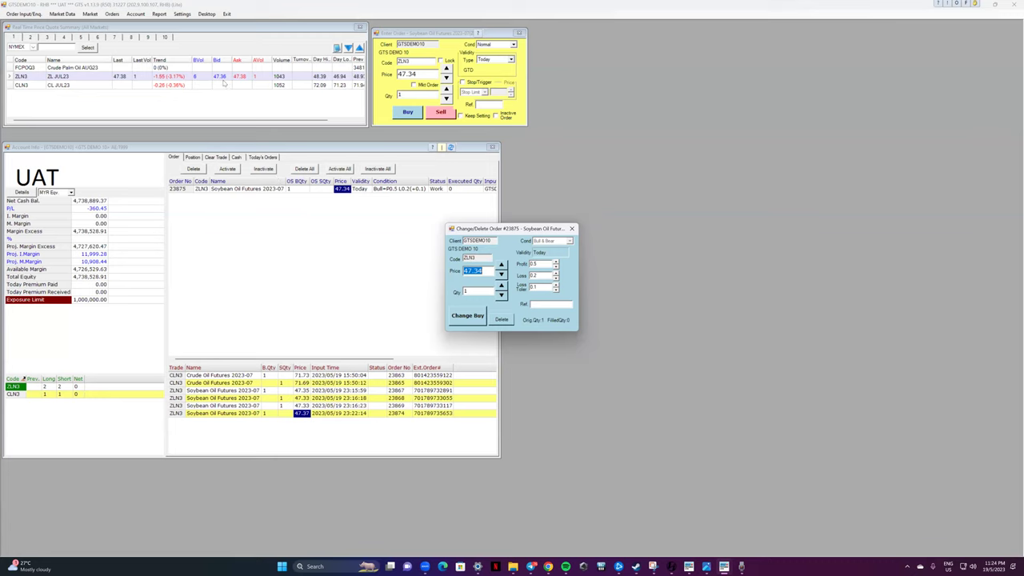
{"action": "left_click", "coordinate": [500, 265]}
{"action": "left_click", "coordinate": [501, 265]}
{"action": "left_click", "coordinate": [500, 266]}
{"action": "left_click", "coordinate": [467, 315]}
{"action": "left_click", "coordinate": [476, 323]}
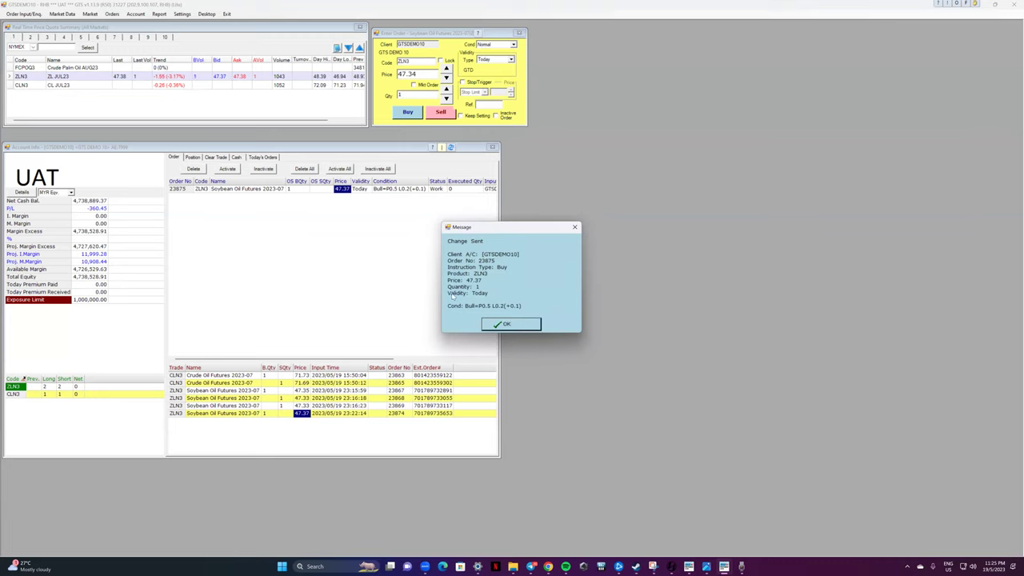
{"action": "left_click", "coordinate": [498, 322]}
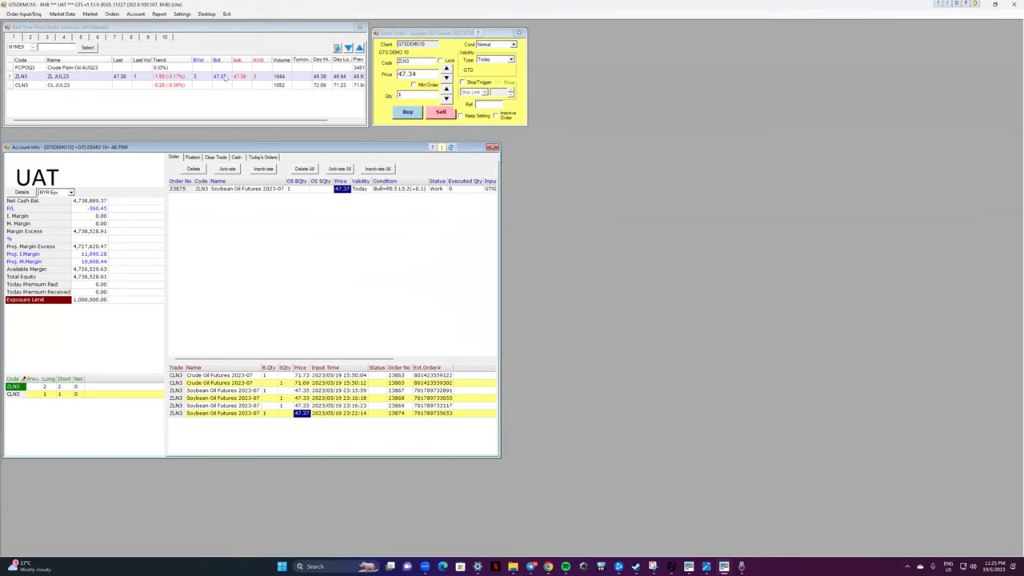
Step: Raise the price of the working ZLN3 Bull & Bear buy order to 47.38 and dismiss the message
{"action": "double_click", "coordinate": [342, 189]}
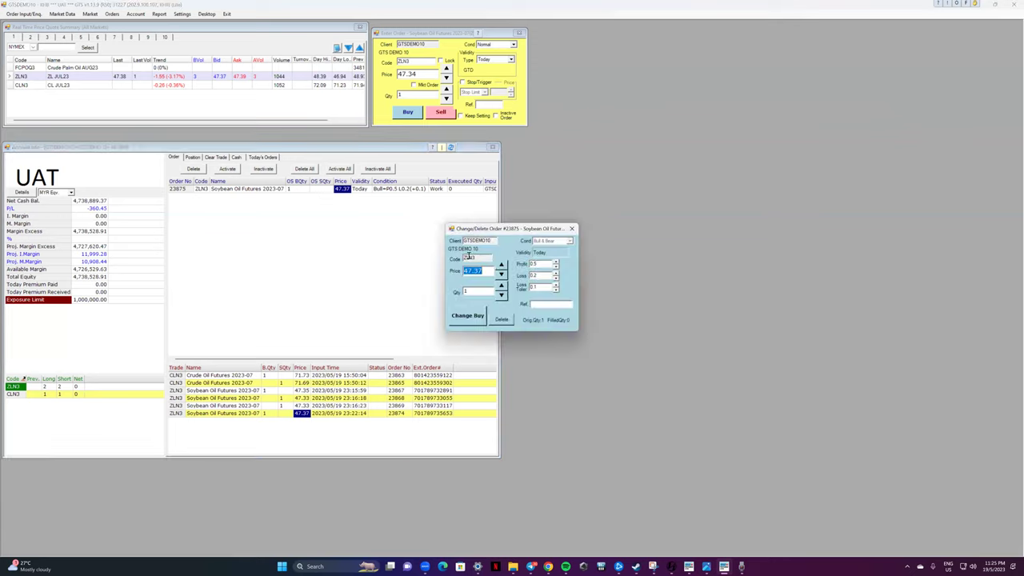
{"action": "left_click", "coordinate": [468, 317]}
{"action": "left_click", "coordinate": [476, 322]}
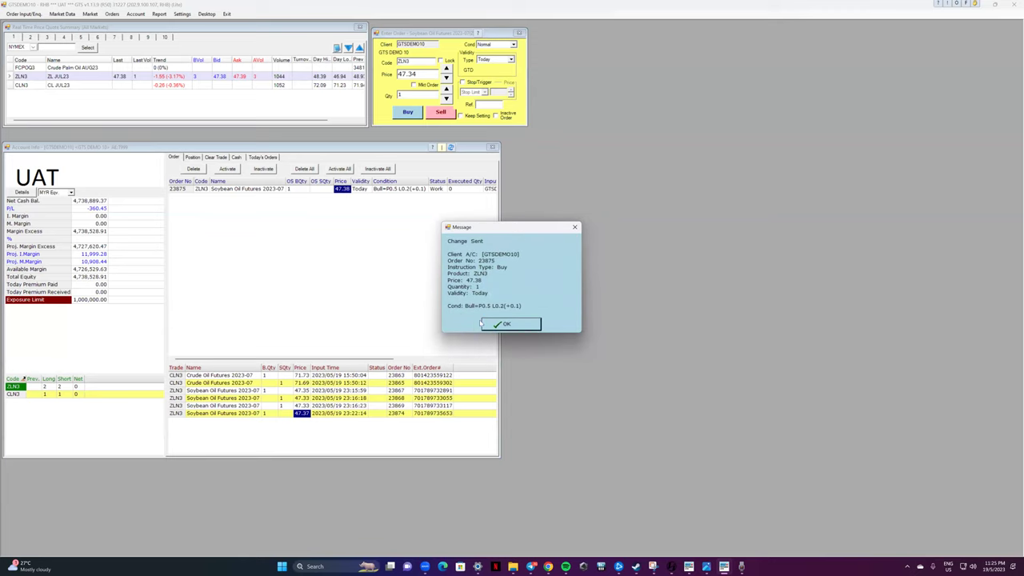
{"action": "left_click", "coordinate": [506, 324]}
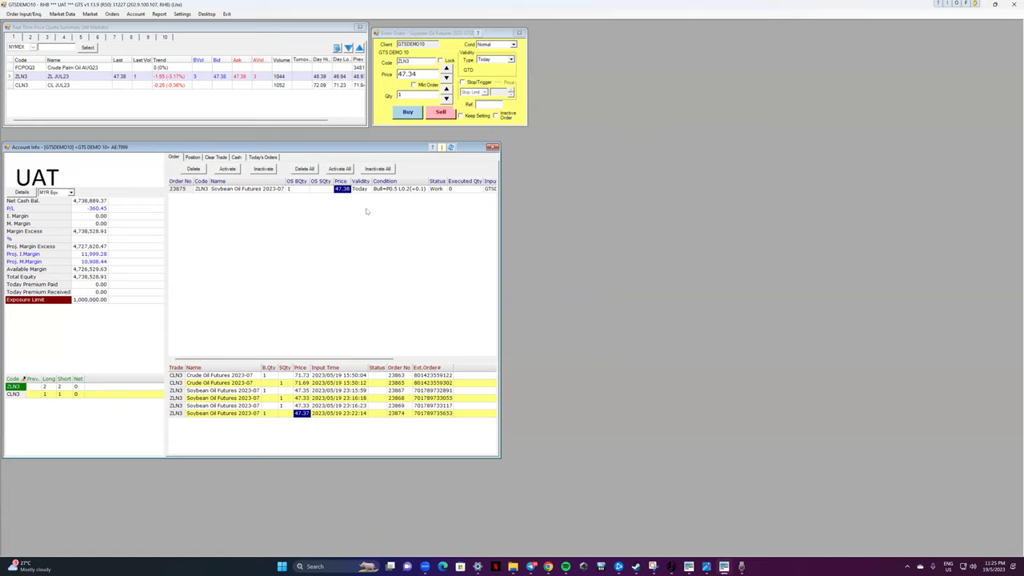
Step: Raise the ZLN3 Bull & Bear buy order to 47.39, dismiss the messages, and check the condition of the resulting OCO sell order
{"action": "double_click", "coordinate": [344, 189]}
{"action": "left_click", "coordinate": [501, 265]}
{"action": "left_click", "coordinate": [476, 317]}
{"action": "left_click", "coordinate": [489, 323]}
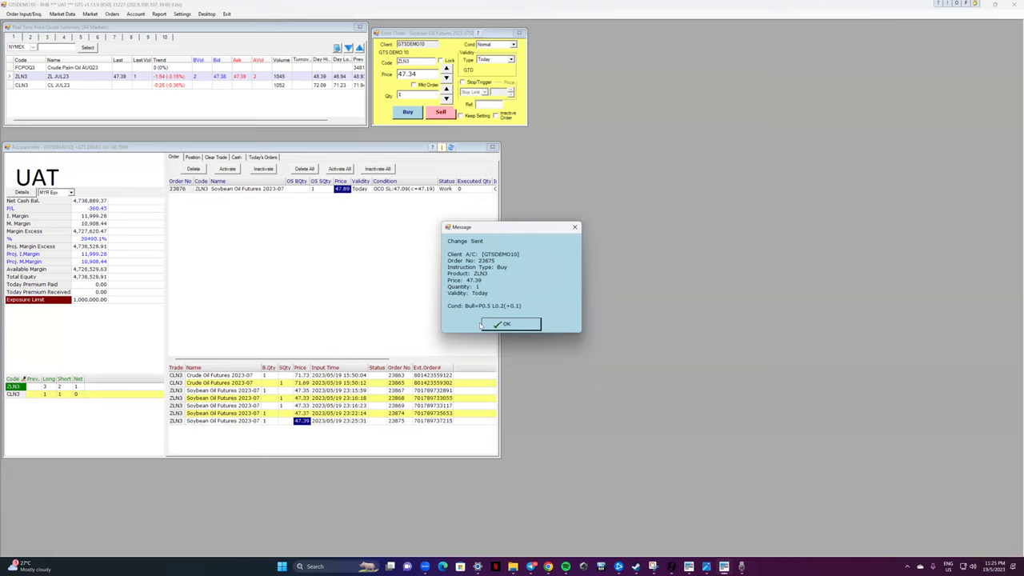
{"action": "left_click", "coordinate": [482, 324]}
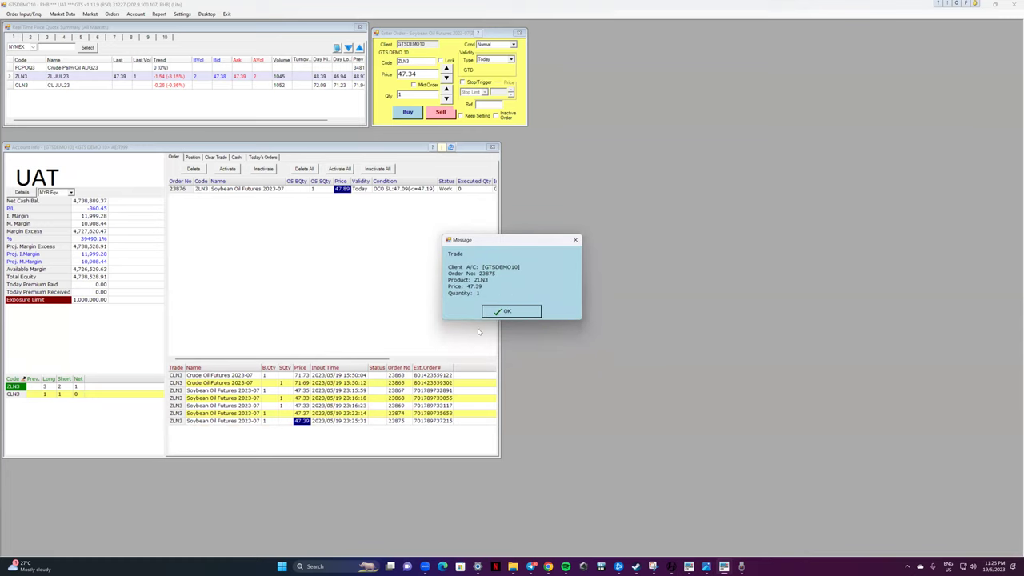
{"action": "left_click", "coordinate": [495, 311]}
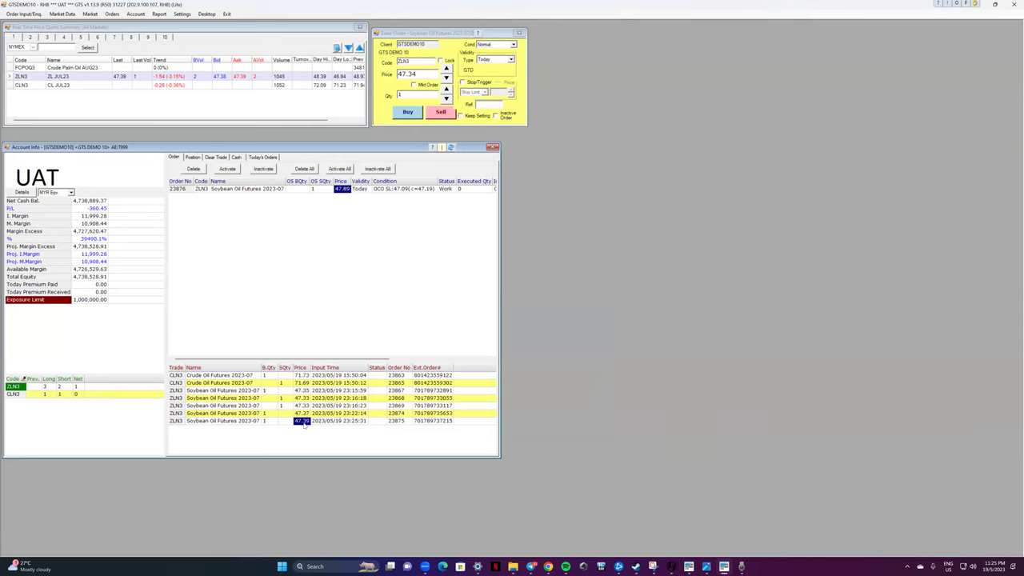
{"action": "left_click", "coordinate": [393, 191]}
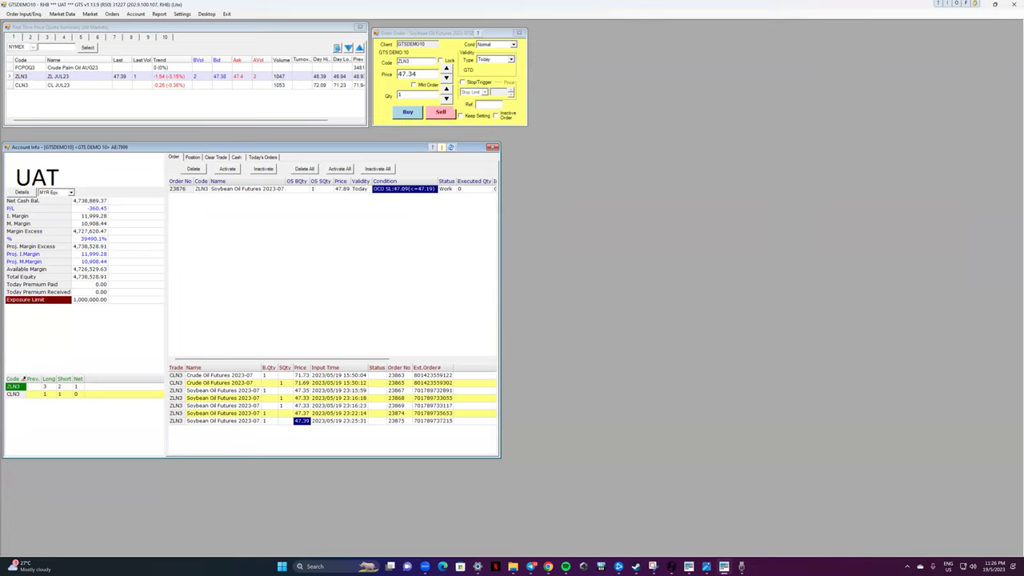
{"action": "left_click", "coordinate": [977, 5]}
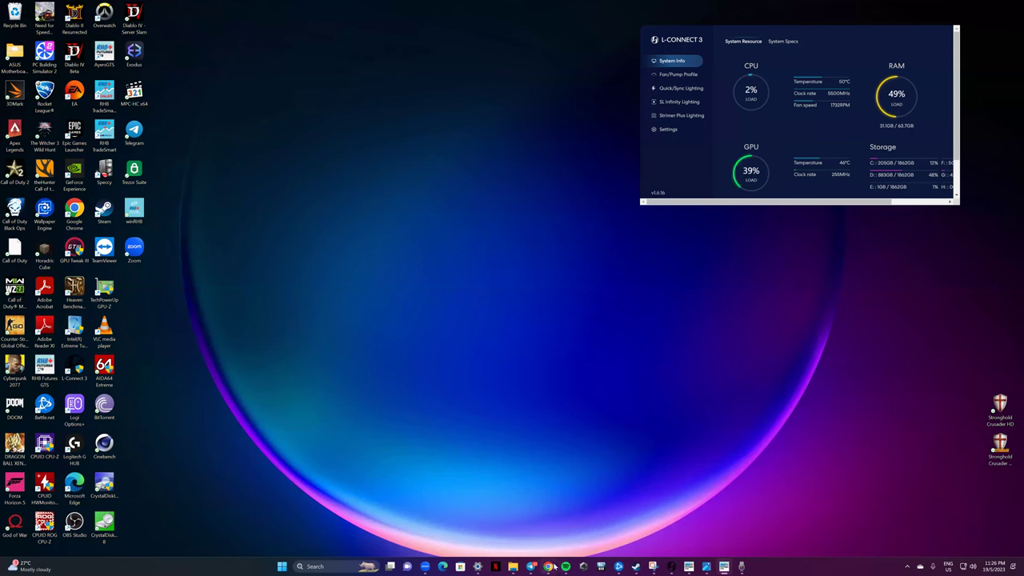
{"action": "mouse_move", "coordinate": [548, 566]}
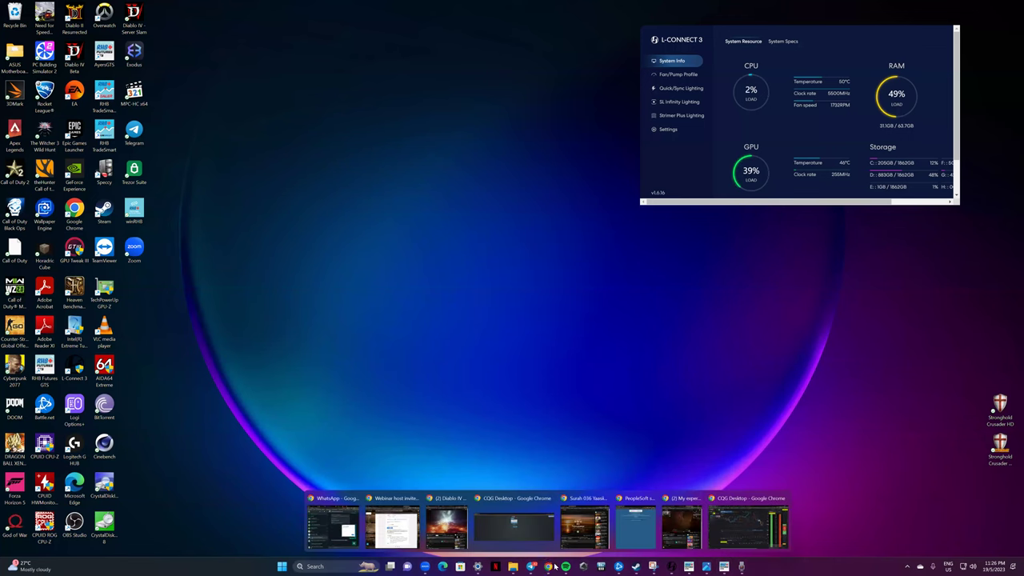
{"action": "left_click", "coordinate": [724, 566]}
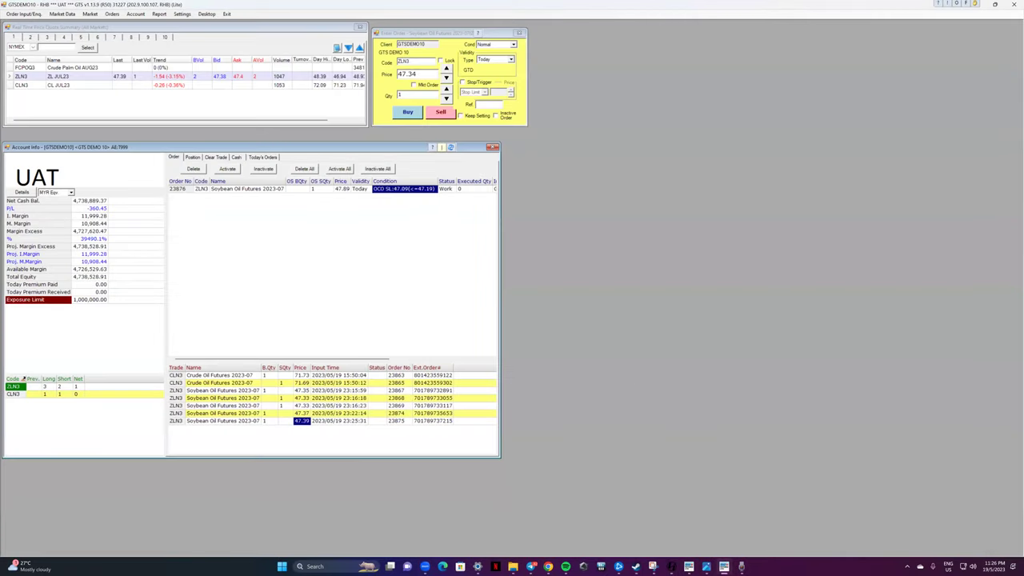
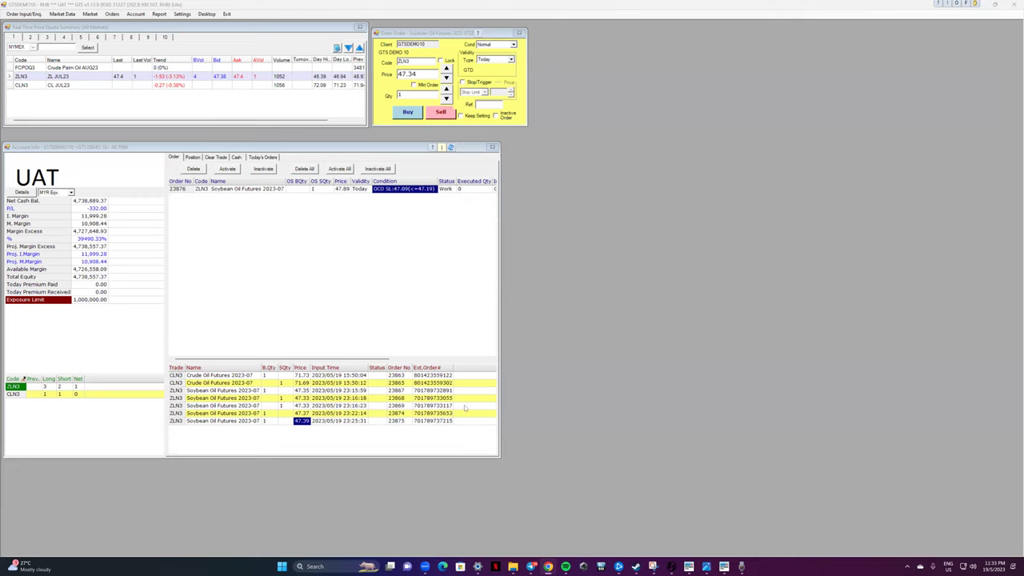
Step: Switch to the Chrome window and search Google for "rhbtrade" in a new tab
{"action": "mouse_move", "coordinate": [552, 566]}
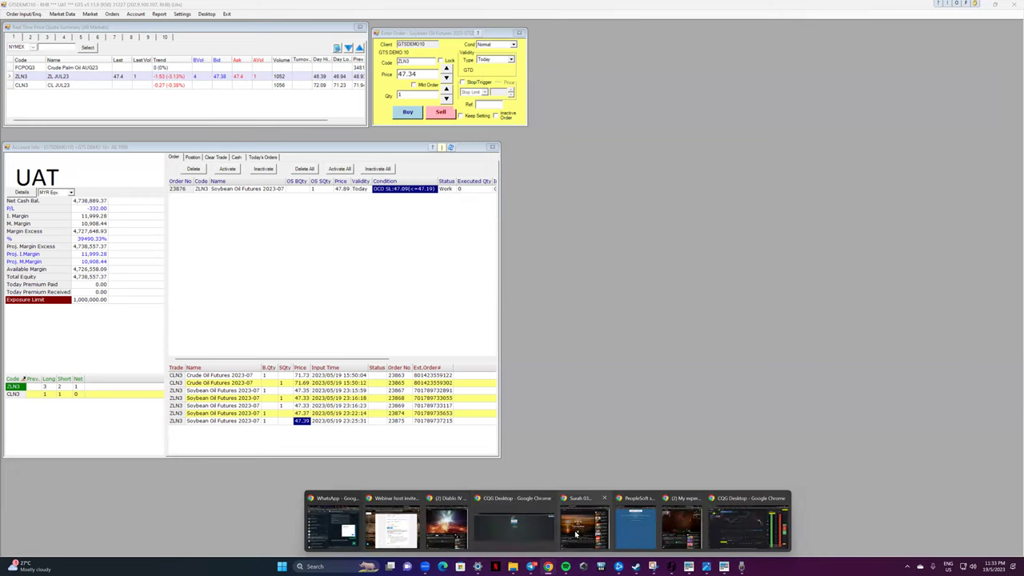
{"action": "left_click", "coordinate": [995, 4]}
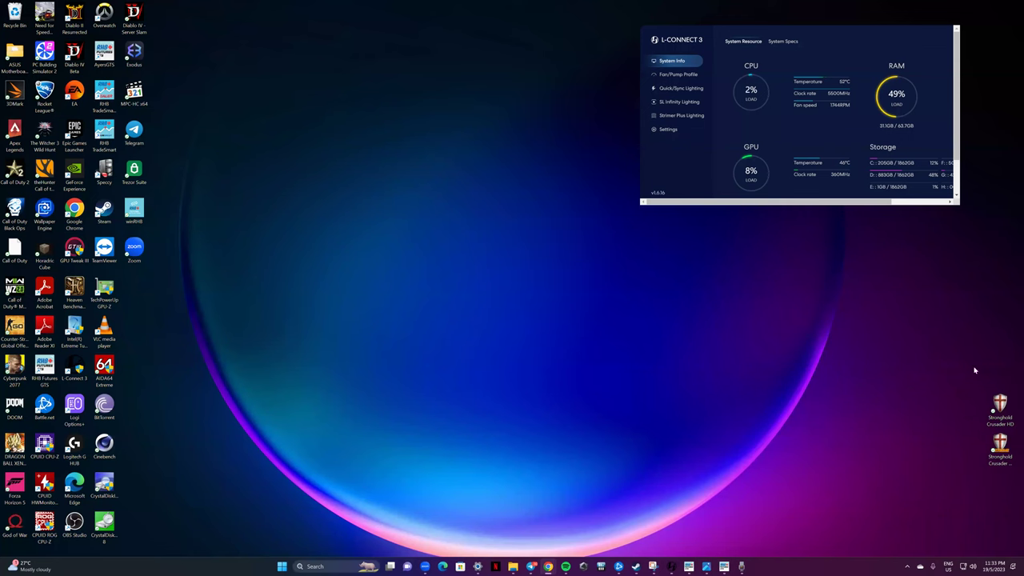
{"action": "mouse_move", "coordinate": [548, 566]}
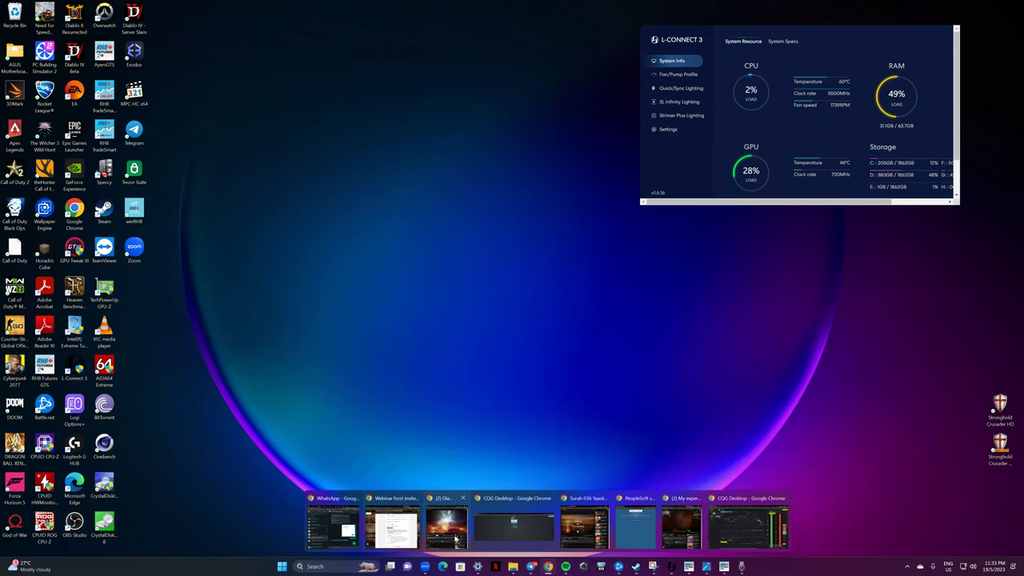
{"action": "left_click", "coordinate": [740, 519]}
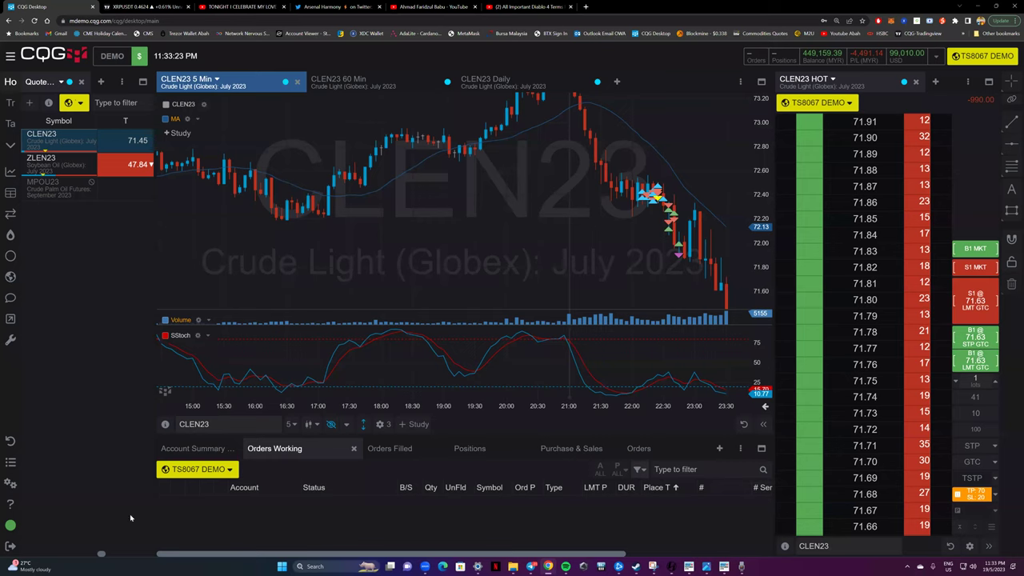
{"action": "left_click", "coordinate": [588, 6]}
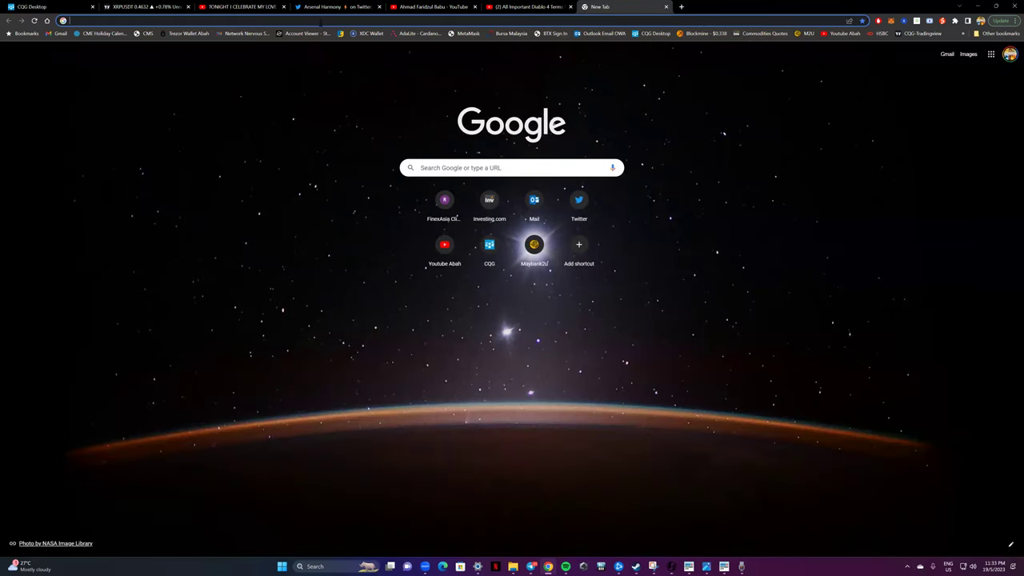
{"action": "left_click", "coordinate": [444, 168]}
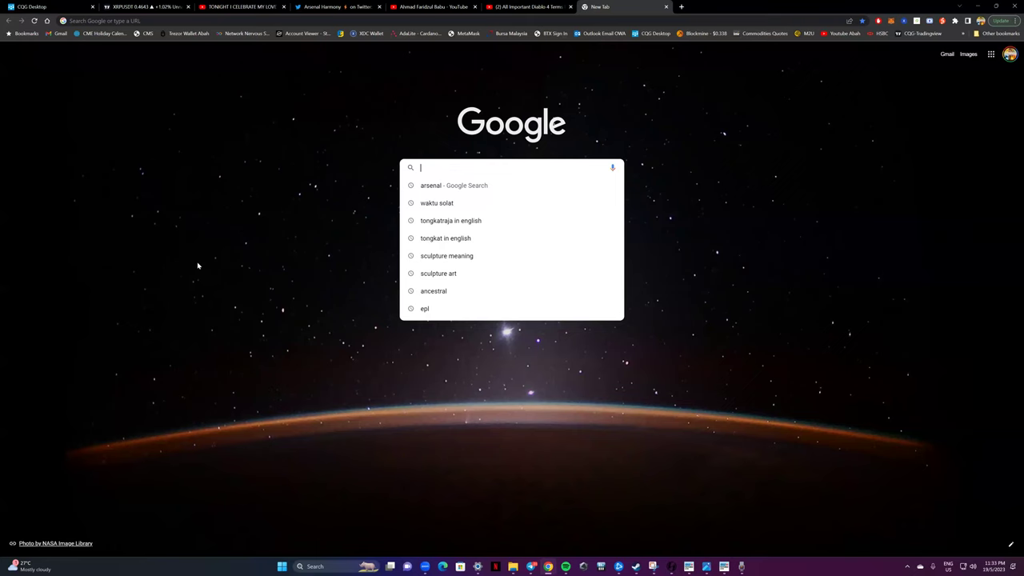
{"action": "type", "text": "rhbtrade"}
{"action": "key", "text": "Return"}
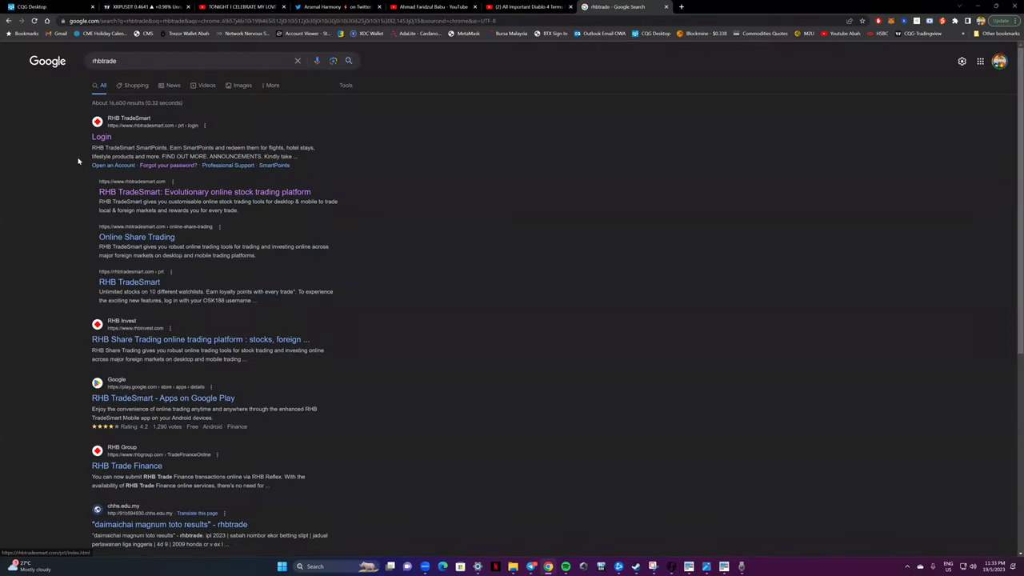
Step: Open the RHB TradeSmart site and go to the futures Overview of Trading Platforms page, down to its System Requirements table
{"action": "left_click", "coordinate": [151, 193]}
{"action": "left_click", "coordinate": [399, 63]}
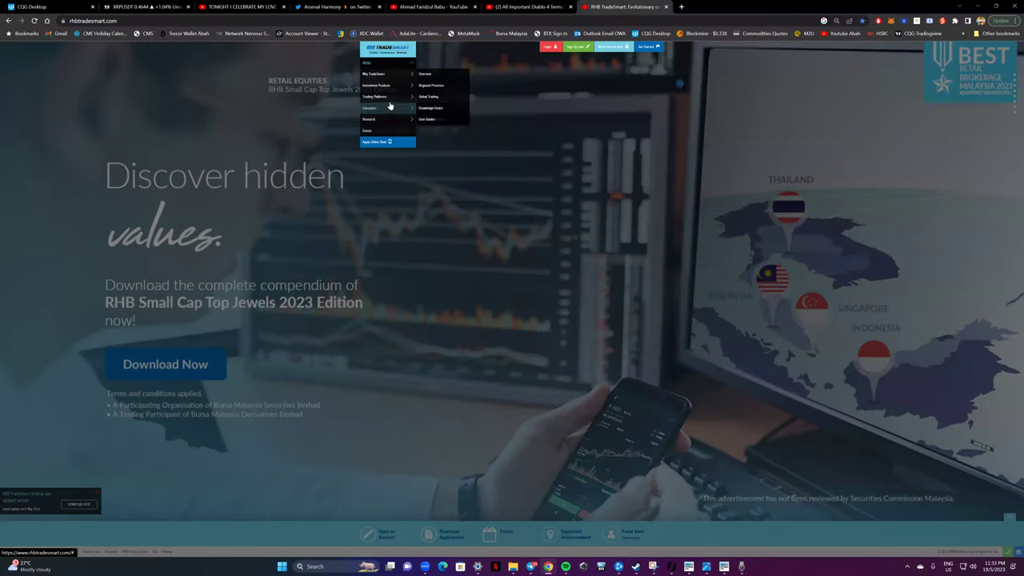
{"action": "mouse_move", "coordinate": [395, 100]}
{"action": "mouse_move", "coordinate": [434, 108]}
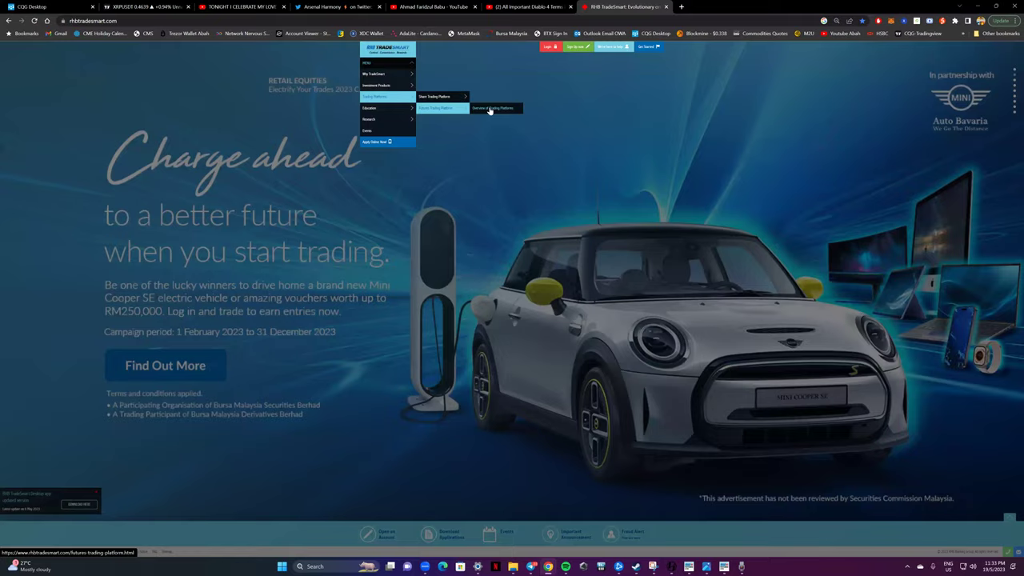
{"action": "left_click", "coordinate": [489, 110]}
{"action": "scroll", "coordinate": [560, 338], "scroll_direction": "down", "scroll_amount": 10}
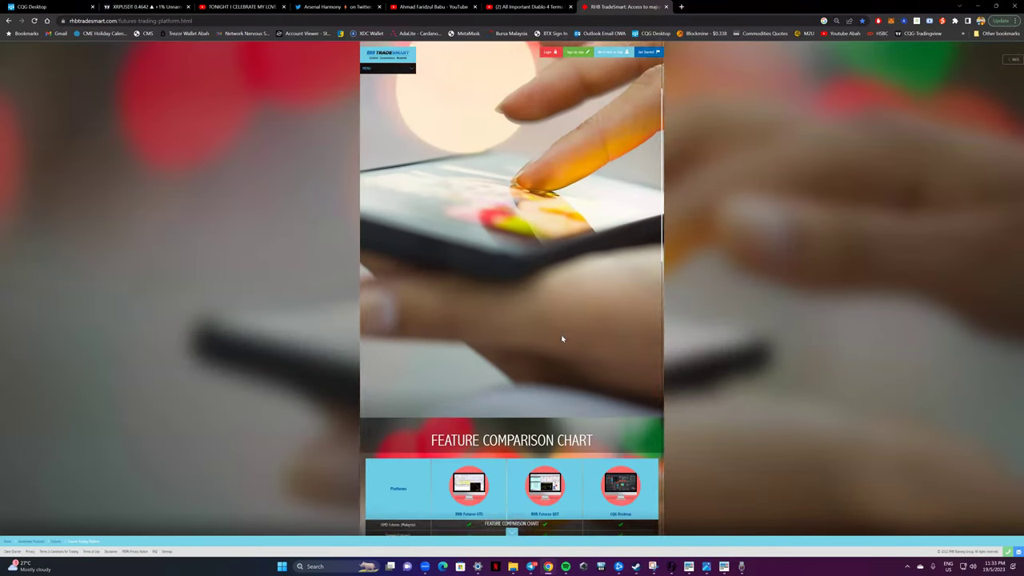
{"action": "scroll", "coordinate": [563, 340], "scroll_direction": "down", "scroll_amount": 2}
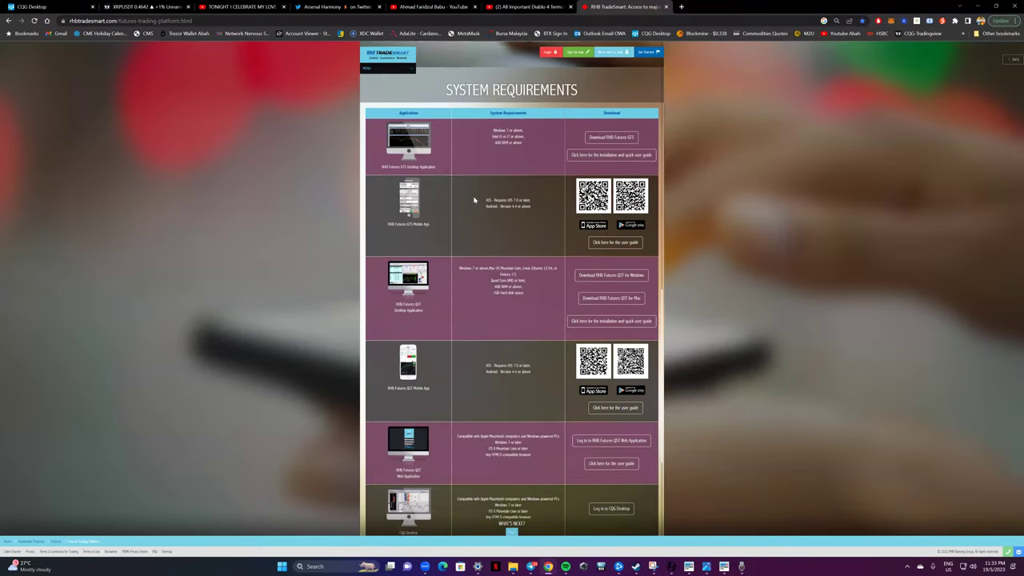
Step: Enlarge the page zoom to 110% and bring the RHB Futures GTS rows of the System Requirements table into view
{"action": "left_click", "coordinate": [1011, 22]}
{"action": "left_click", "coordinate": [992, 111]}
{"action": "left_click", "coordinate": [992, 111]}
{"action": "left_click", "coordinate": [992, 111]}
{"action": "left_click", "coordinate": [991, 111]}
{"action": "left_click", "coordinate": [992, 112]}
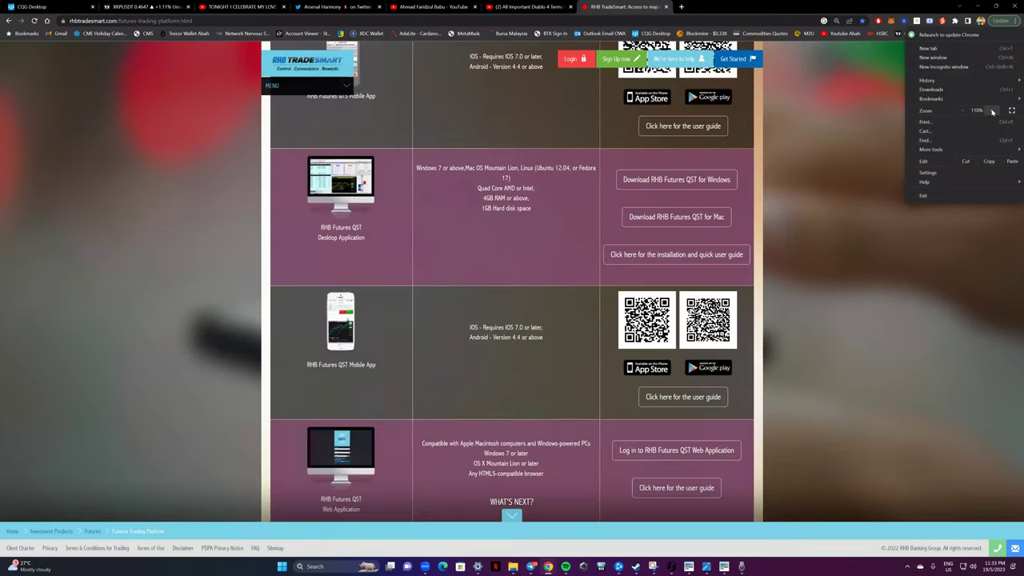
{"action": "scroll", "coordinate": [443, 182], "scroll_direction": "up", "scroll_amount": 5}
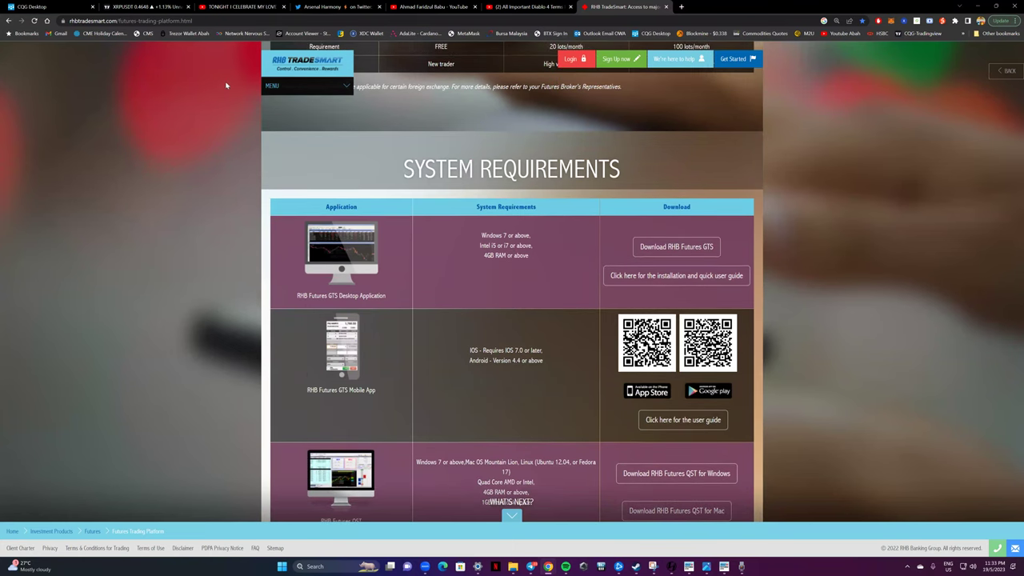
Step: Reopen the futures Overview of Trading Platforms page and examine its feature comparison chart and the RHB Futures GTS system requirements
{"action": "left_click", "coordinate": [336, 84]}
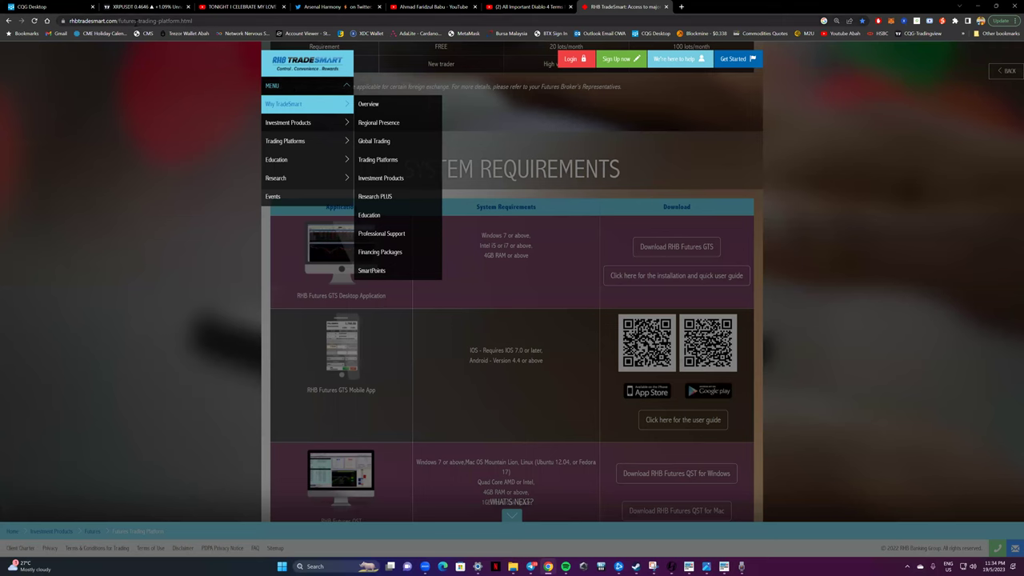
{"action": "left_click", "coordinate": [211, 21]}
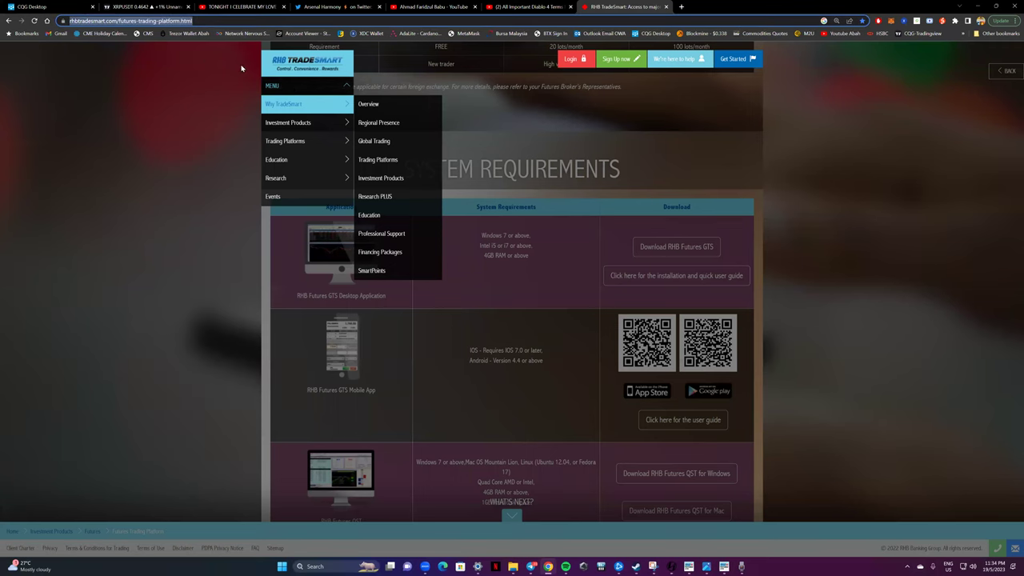
{"action": "left_click", "coordinate": [293, 86]}
{"action": "left_click", "coordinate": [294, 87]}
{"action": "mouse_move", "coordinate": [316, 163]}
{"action": "mouse_move", "coordinate": [329, 139]}
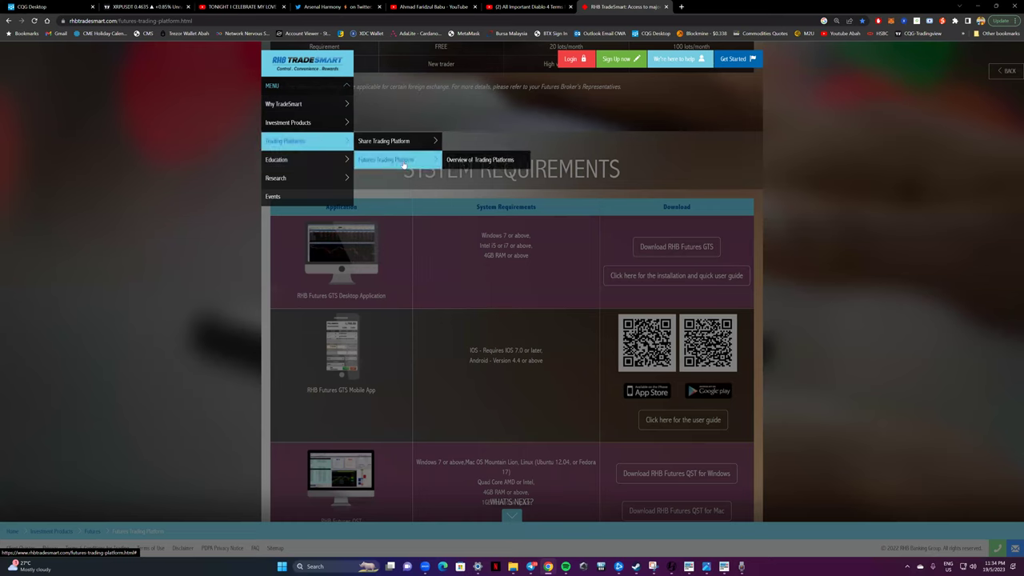
{"action": "left_click", "coordinate": [478, 160]}
{"action": "scroll", "coordinate": [628, 291], "scroll_direction": "down", "scroll_amount": 5}
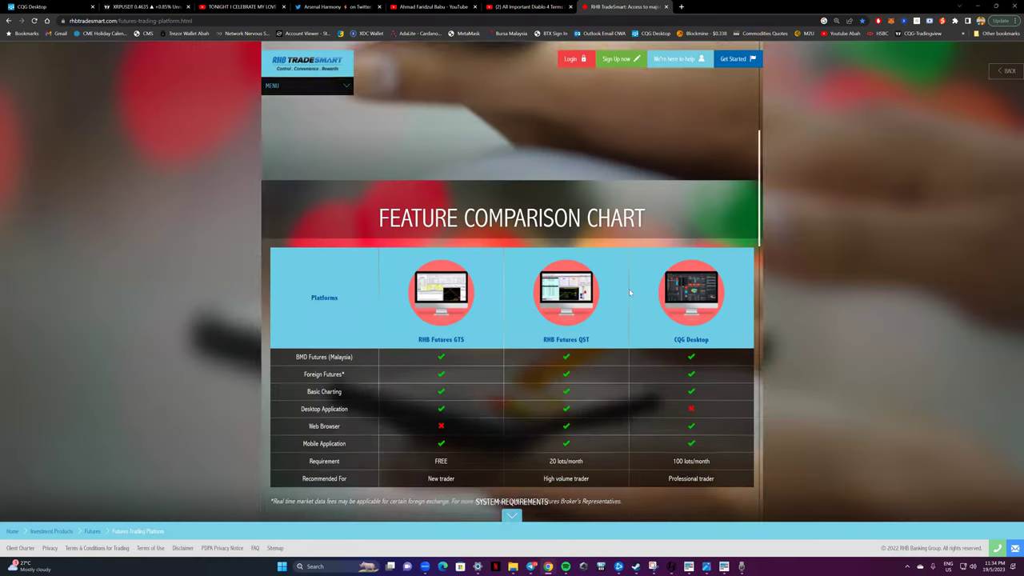
{"action": "scroll", "coordinate": [628, 293], "scroll_direction": "down", "scroll_amount": 7}
{"action": "scroll", "coordinate": [585, 263], "scroll_direction": "up", "scroll_amount": 1}
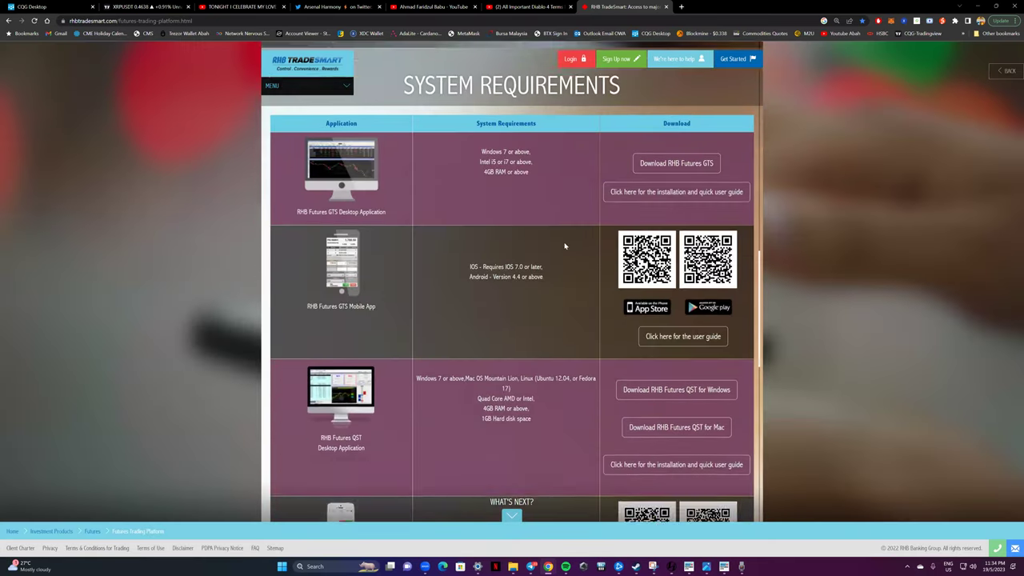
{"action": "scroll", "coordinate": [564, 245], "scroll_direction": "up", "scroll_amount": 1}
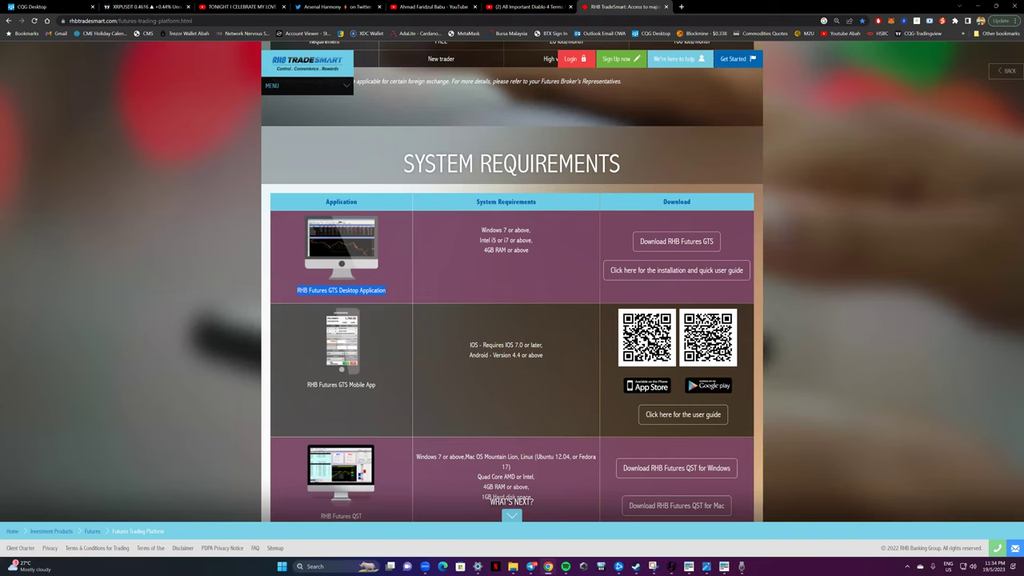
Step: Search Google in a new tab for the .NET Framework 3.5 download
{"action": "key", "text": "alt+Tab"}
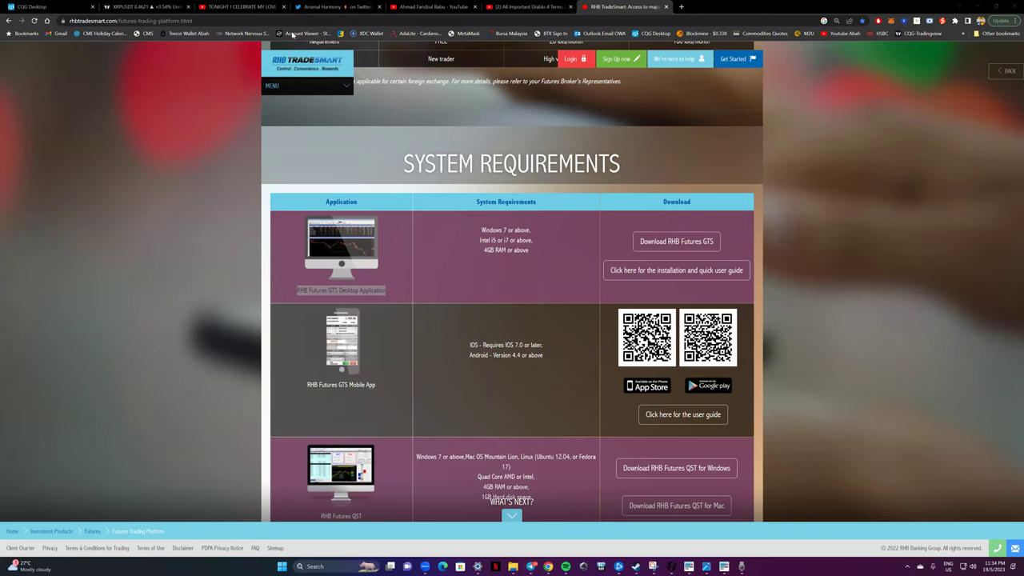
{"action": "left_click", "coordinate": [680, 7]}
{"action": "left_click", "coordinate": [501, 170]}
{"action": "type", "text": "netfr"}
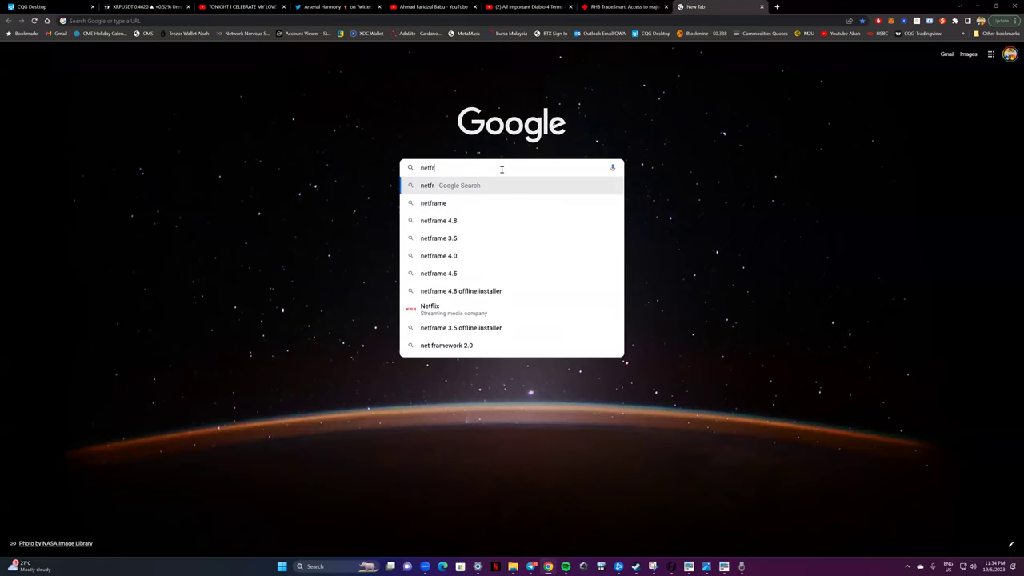
{"action": "type", "text": "amework 3.5"}
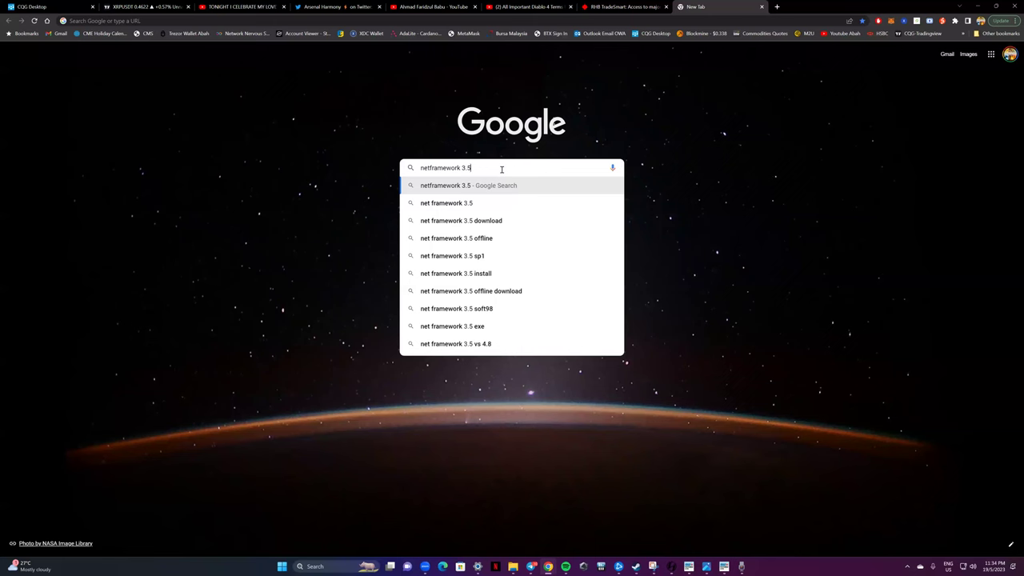
{"action": "key", "text": "Down"}
{"action": "key", "text": "Down"}
{"action": "key", "text": "Return"}
Step: Download Microsoft .NET Framework 3.5 from Microsoft's download page and open the file dotNetFx35setup (2).exe
{"action": "left_click", "coordinate": [204, 138]}
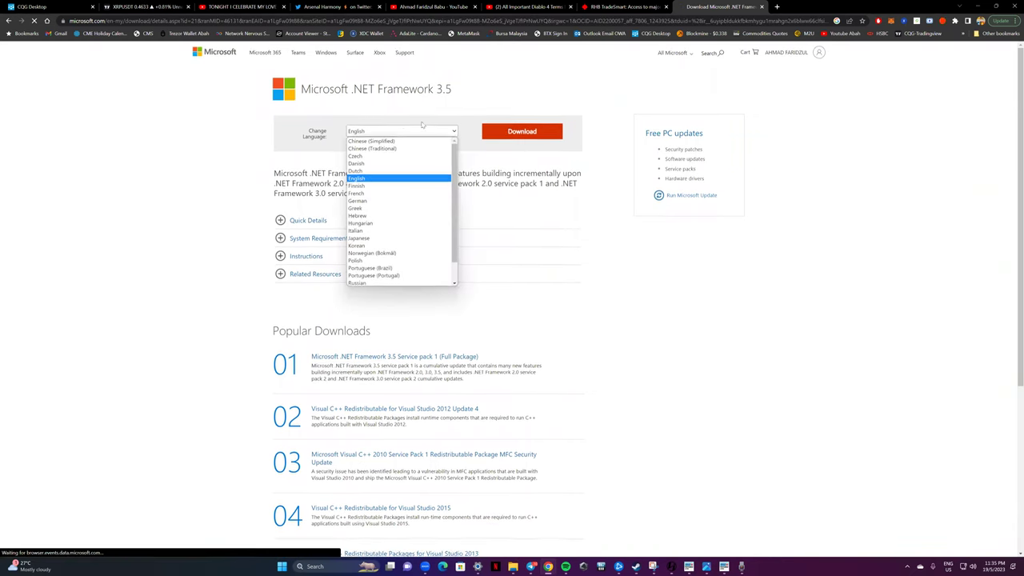
{"action": "double_click", "coordinate": [450, 125]}
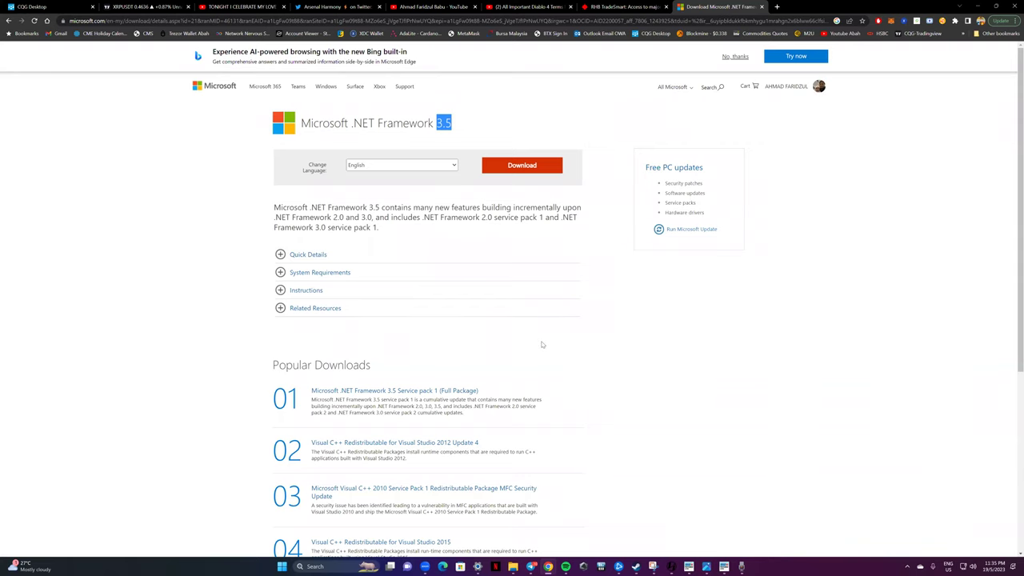
{"action": "scroll", "coordinate": [245, 466], "scroll_direction": "down", "scroll_amount": 2}
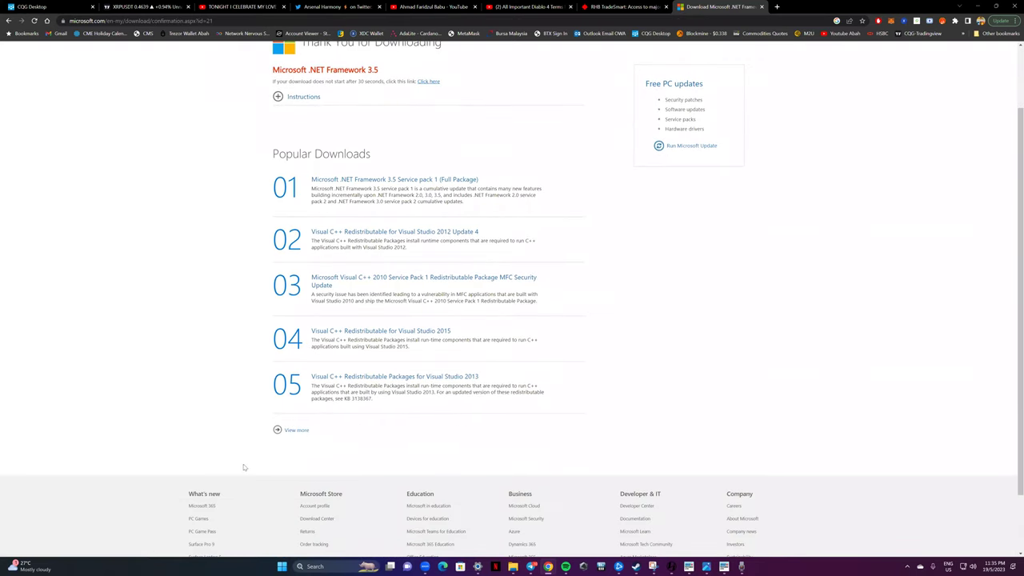
{"action": "scroll", "coordinate": [244, 467], "scroll_direction": "up", "scroll_amount": 2}
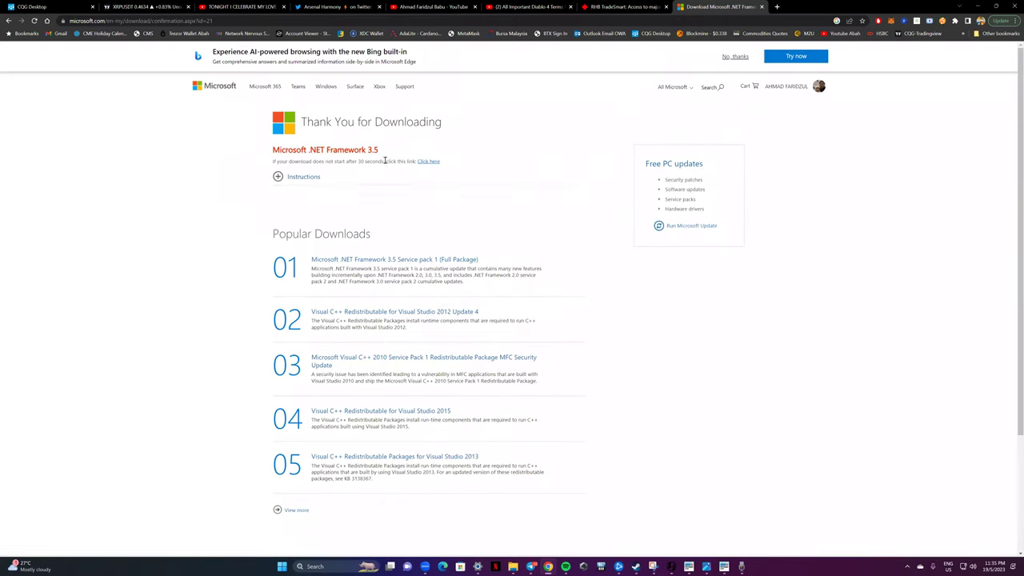
{"action": "left_click_drag", "start_coordinate": [299, 161], "coordinate": [390, 161]}
{"action": "left_click", "coordinate": [428, 163]}
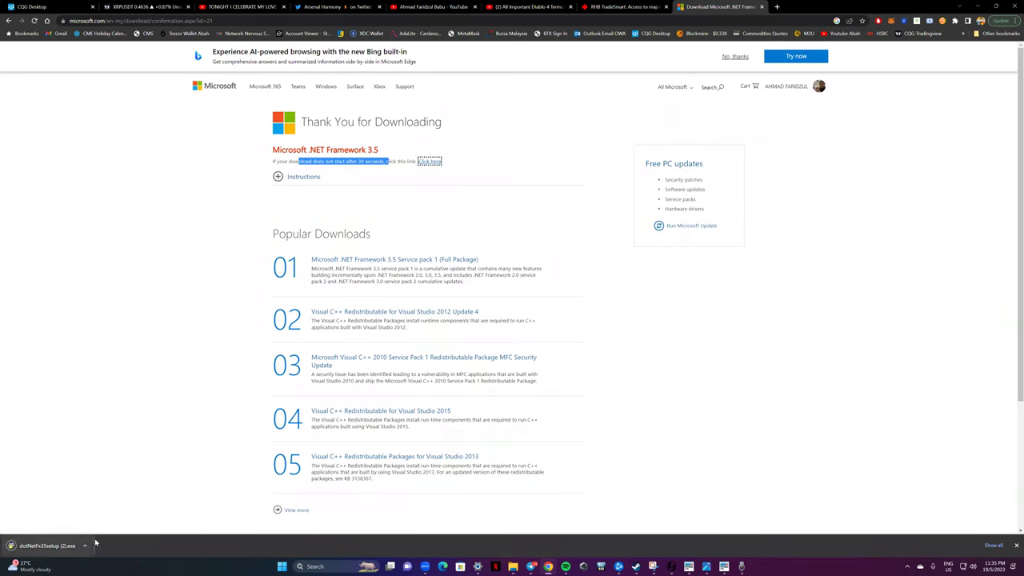
{"action": "left_click", "coordinate": [85, 545]}
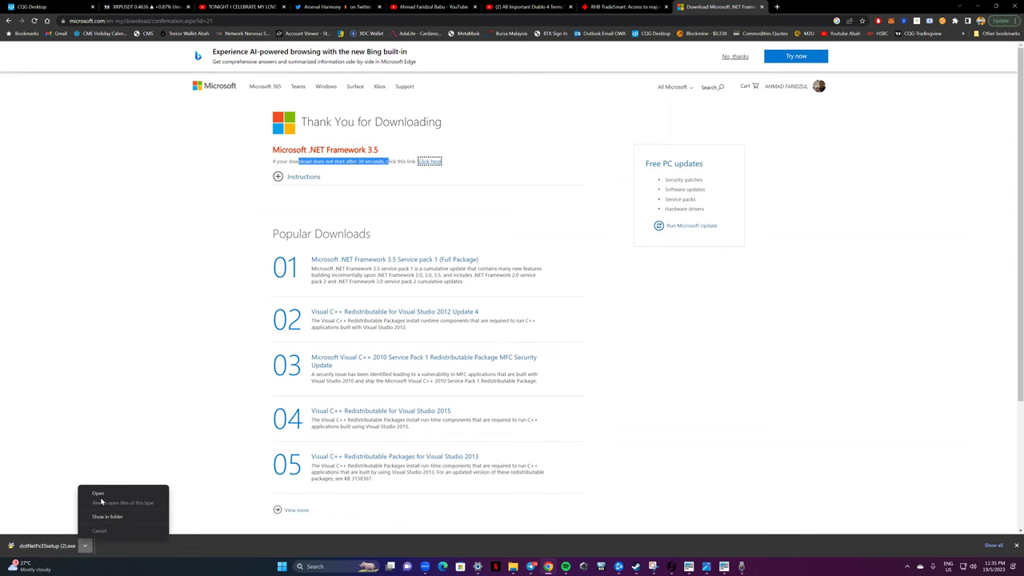
{"action": "left_click", "coordinate": [99, 494]}
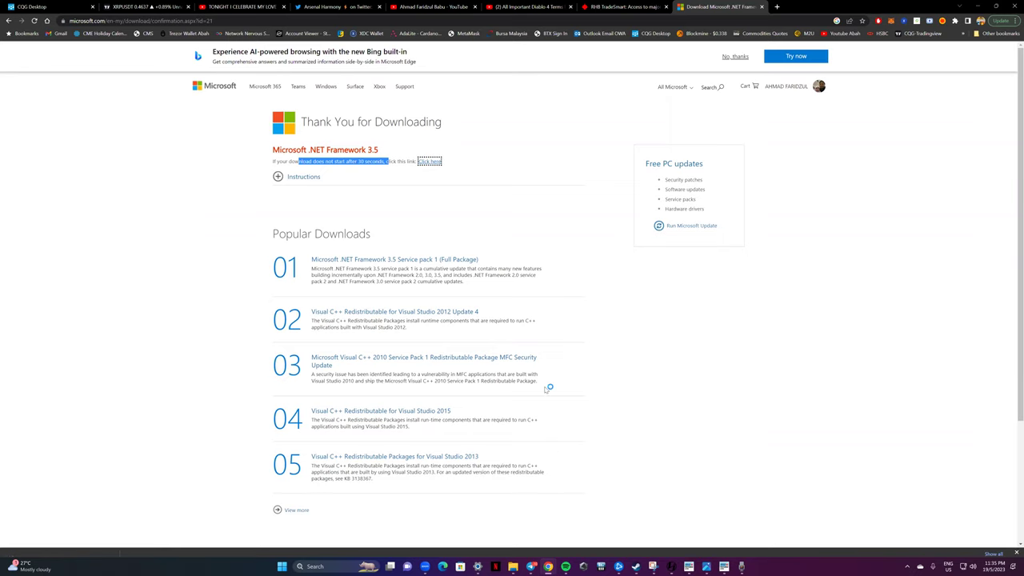
Step: Return to the RHB TradeSmart futures platform page and download the RHB Futures GTS desktop application
{"action": "left_click", "coordinate": [624, 7]}
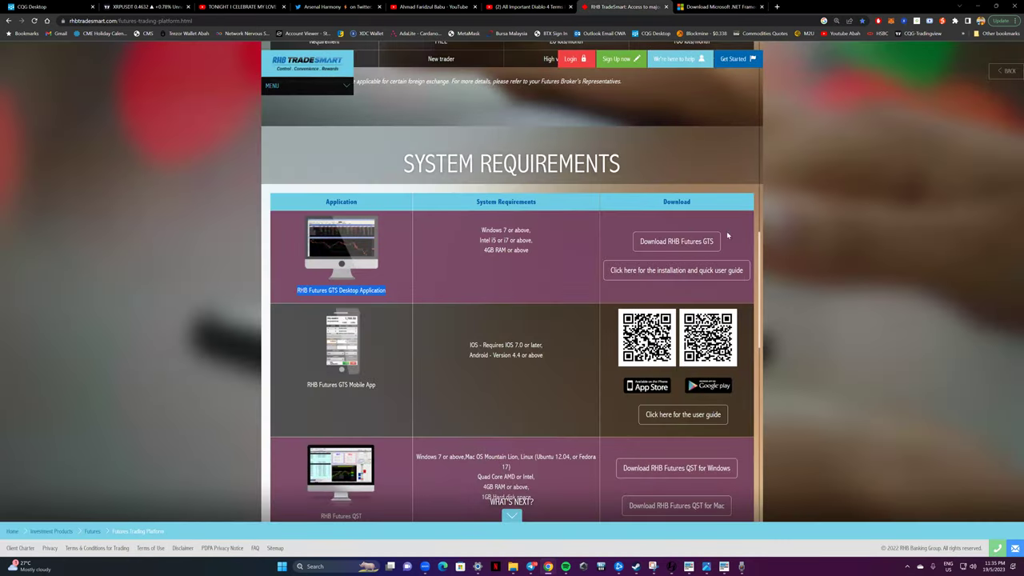
{"action": "left_click", "coordinate": [640, 237]}
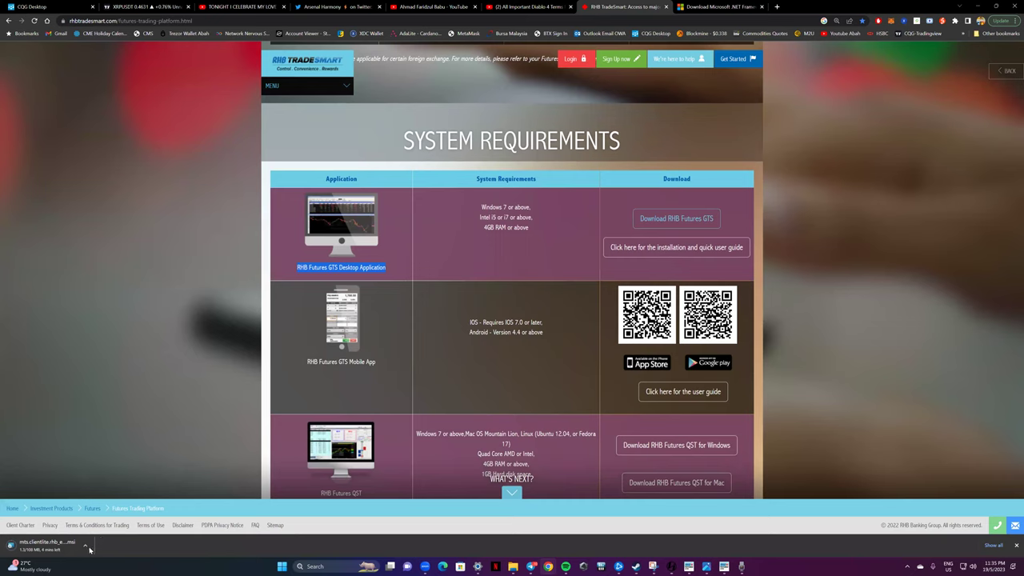
Step: Cancel the running download of the RHB Futures GTS installer and minimize the browser to reveal the desktop
{"action": "left_click", "coordinate": [86, 546]}
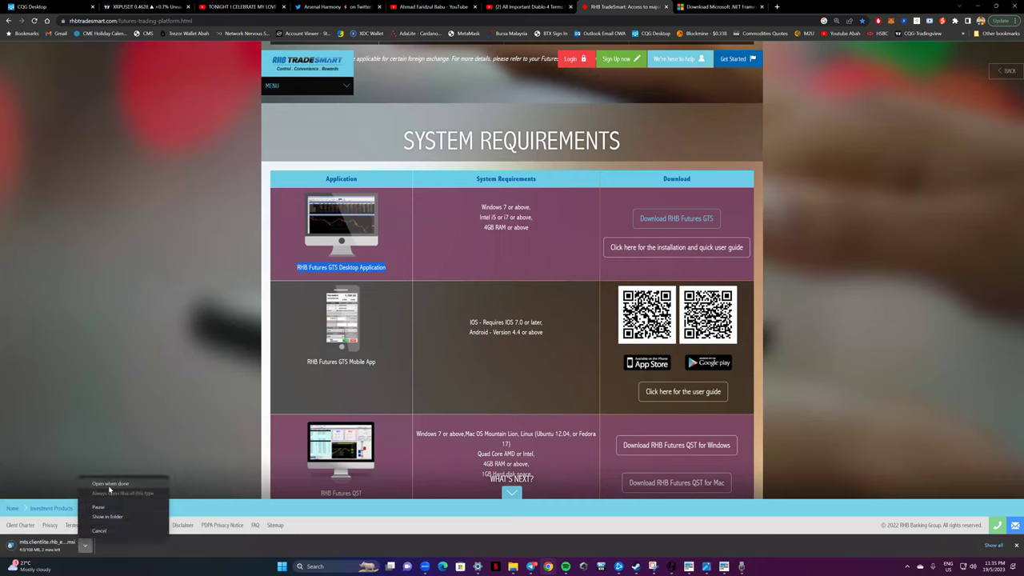
{"action": "left_click", "coordinate": [99, 531]}
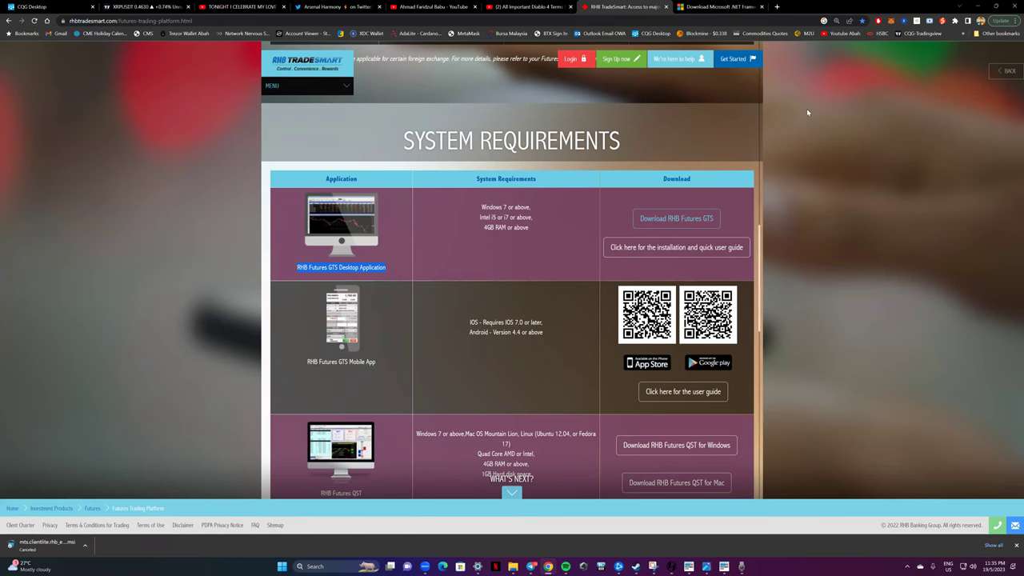
{"action": "left_click", "coordinate": [976, 7]}
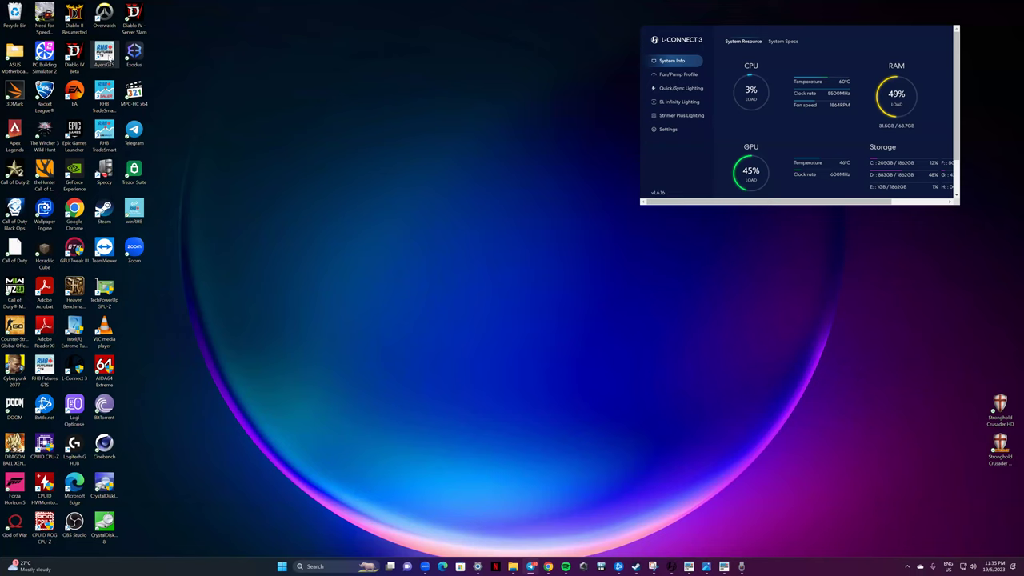
Step: Launch AyersGTS from its desktop shortcut to view the RHB Futures GTS login window, and exit without logging in
{"action": "left_click", "coordinate": [109, 58]}
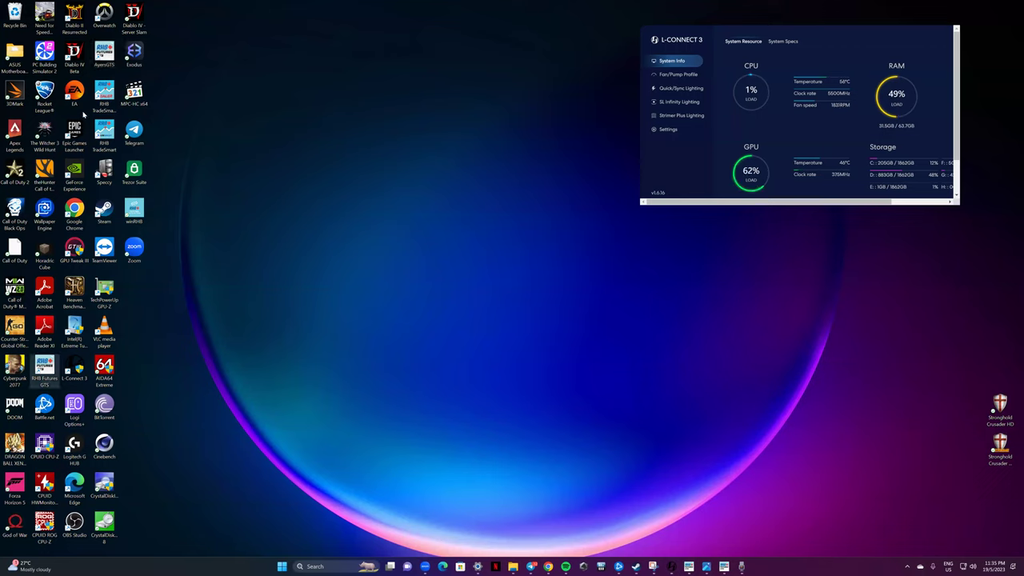
{"action": "double_click", "coordinate": [109, 56]}
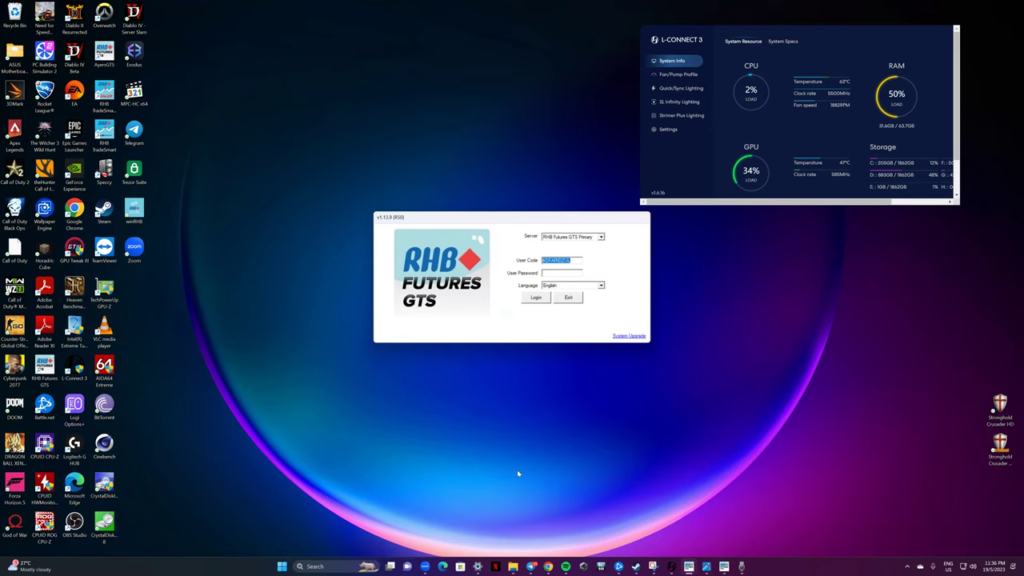
{"action": "left_click", "coordinate": [577, 297]}
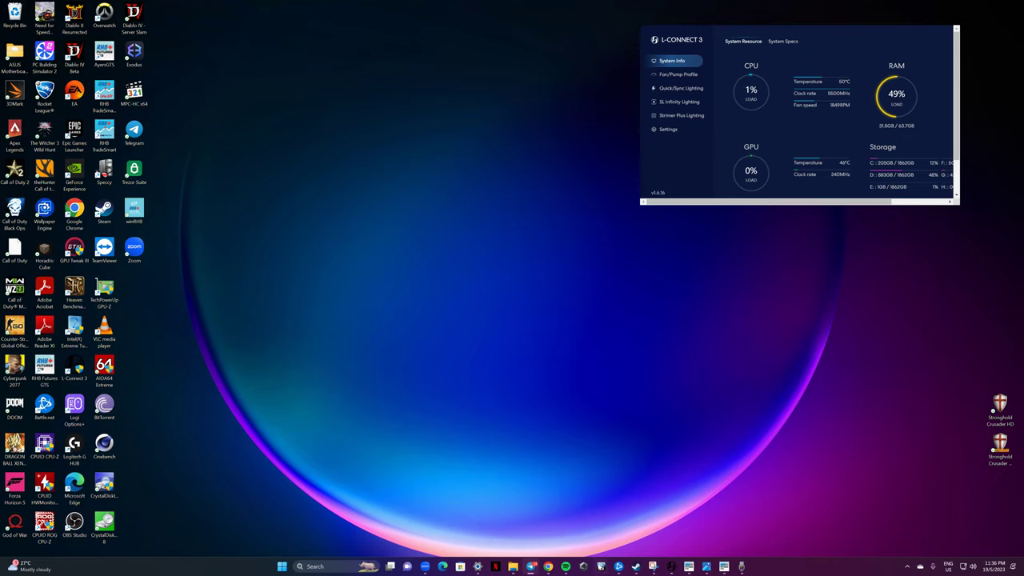
Step: Switch back to Google Chrome and bring up the open TradingView XRPUSDT chart
{"action": "mouse_move", "coordinate": [556, 566]}
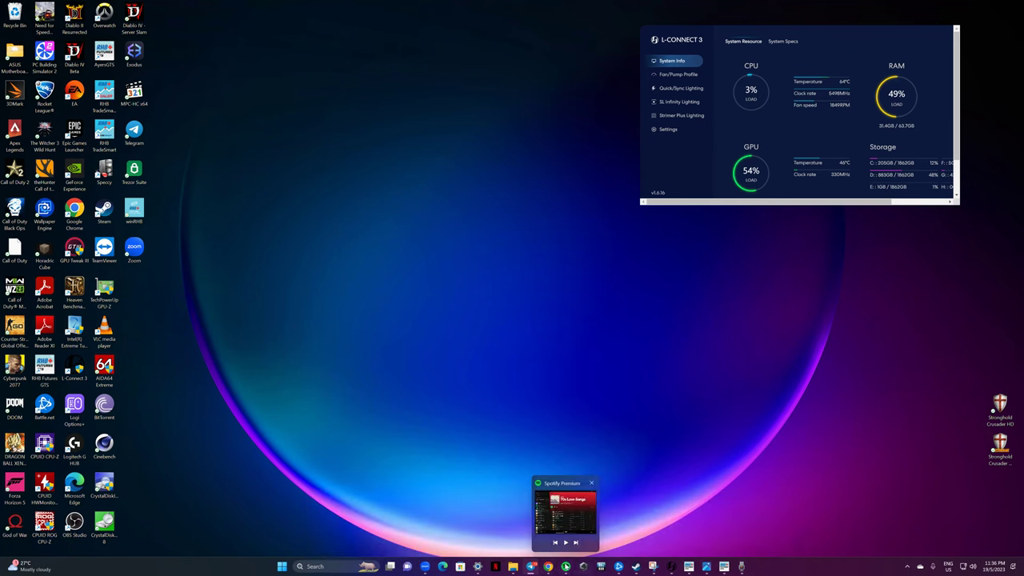
{"action": "mouse_move", "coordinate": [547, 566]}
{"action": "left_click", "coordinate": [724, 526]}
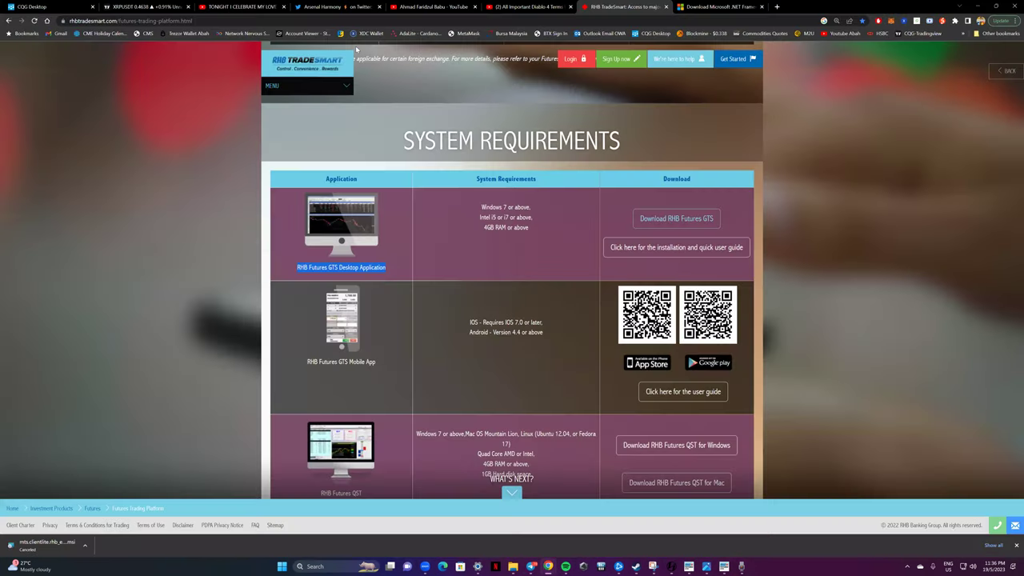
{"action": "left_click", "coordinate": [130, 8]}
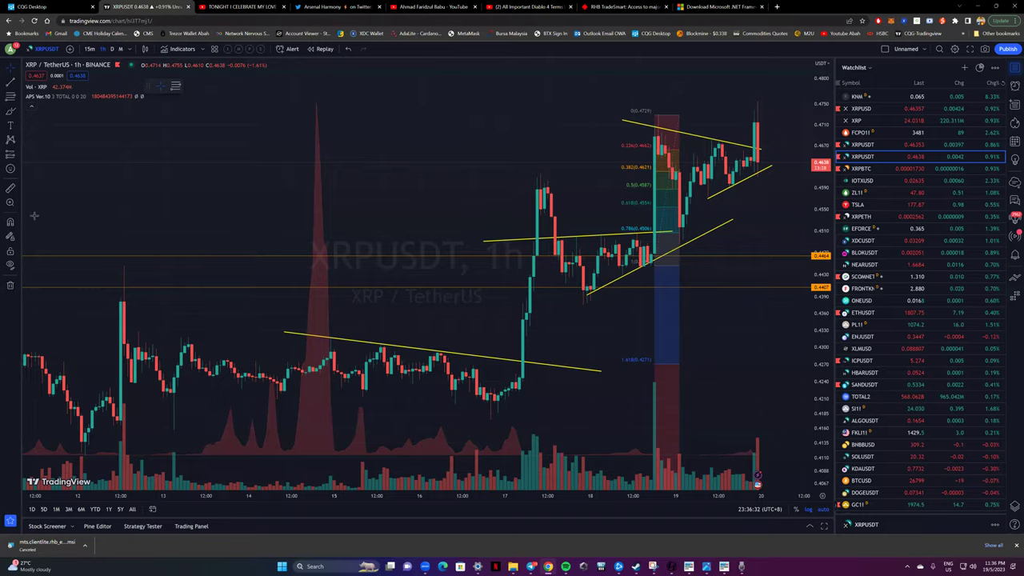